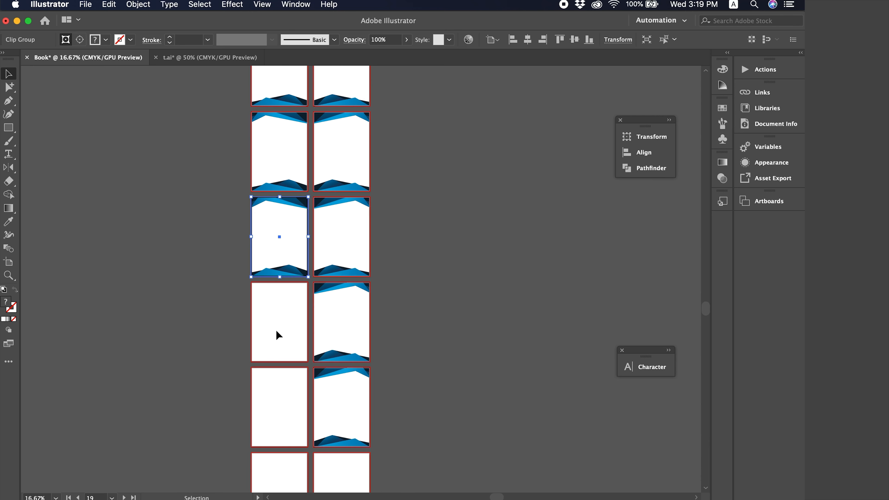
# Step: Paste the blue header-and-footer artwork in front onto the next two blank pages in the left column
pyautogui.click(279, 319)
pyautogui.press('super+f')
pyautogui.scroll(-3, 258, 380)
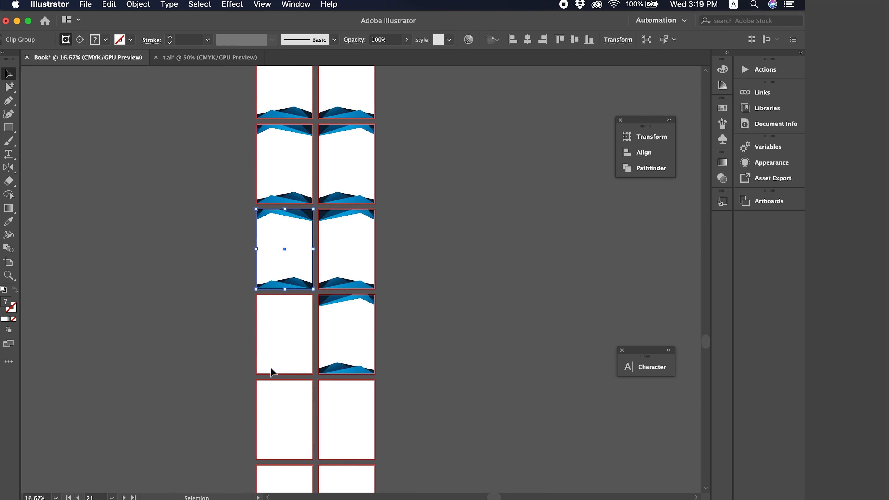
pyautogui.click(272, 364)
pyautogui.press('super+f')
# Step: Review the decorated pages up to the first spread, with nothing selected and the view at 50%
pyautogui.scroll(4, 477, 228)
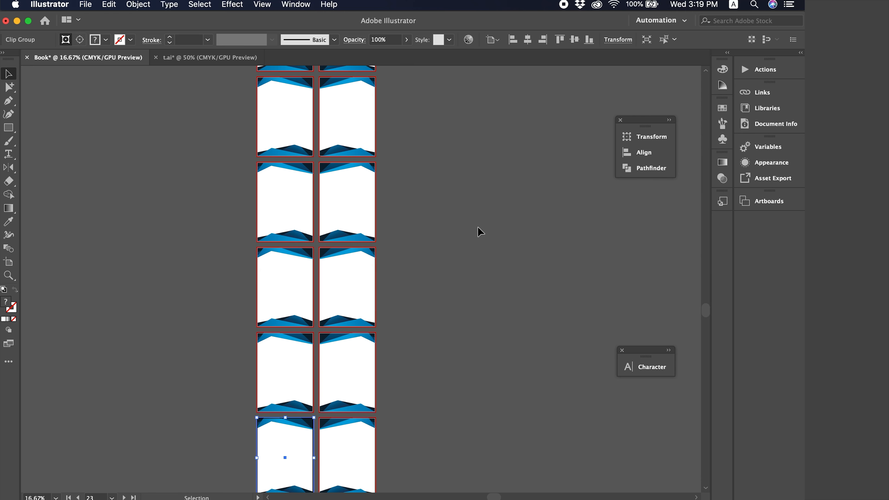
pyautogui.scroll(3, 479, 231)
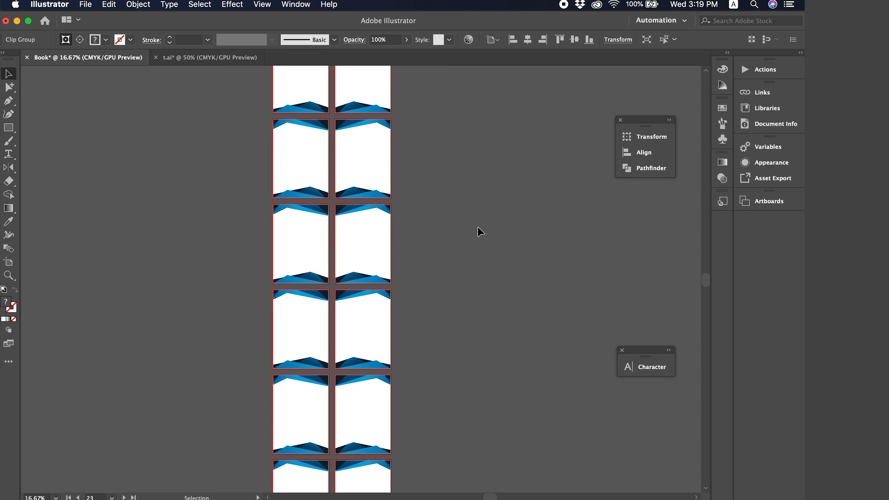
pyautogui.scroll(10, 479, 231)
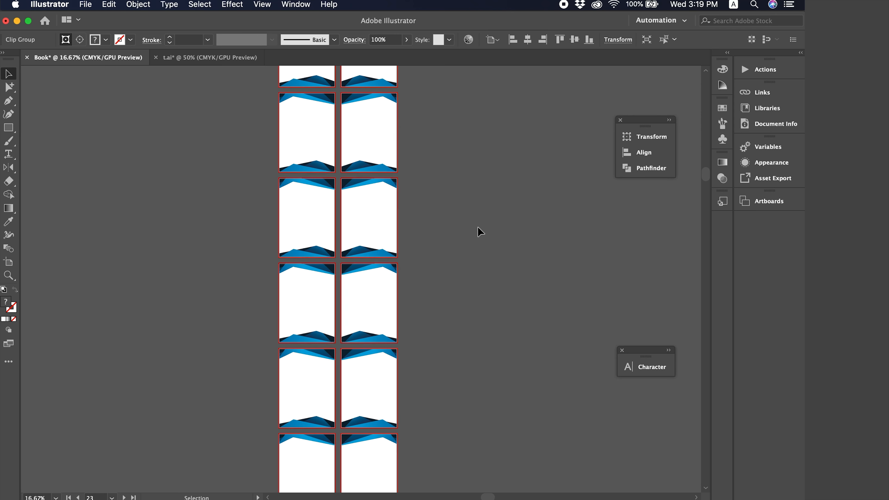
pyautogui.press('super+plus')
pyautogui.scroll(10, 478, 227)
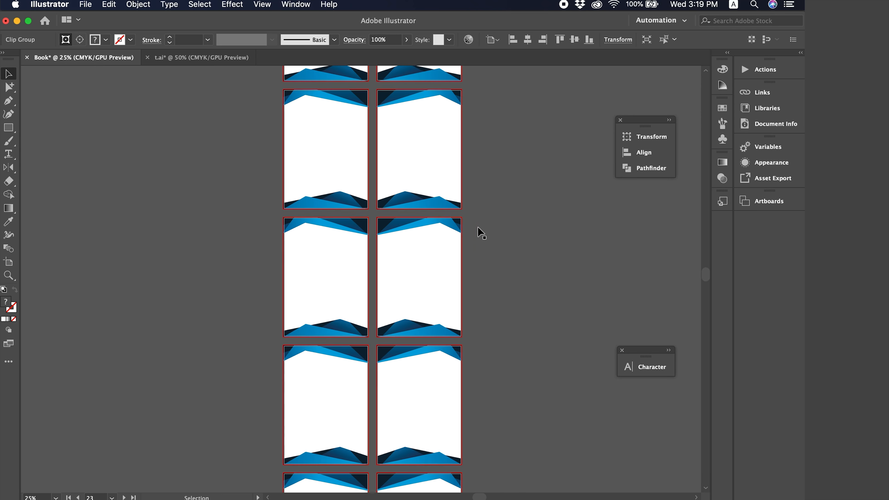
pyautogui.scroll(15, 478, 231)
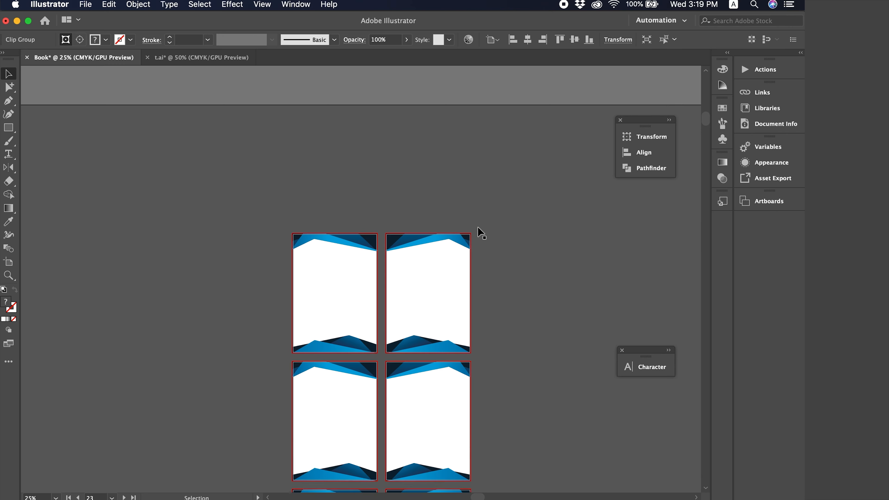
pyautogui.click(367, 232)
pyautogui.press('super+plus')
pyautogui.press('super+plus')
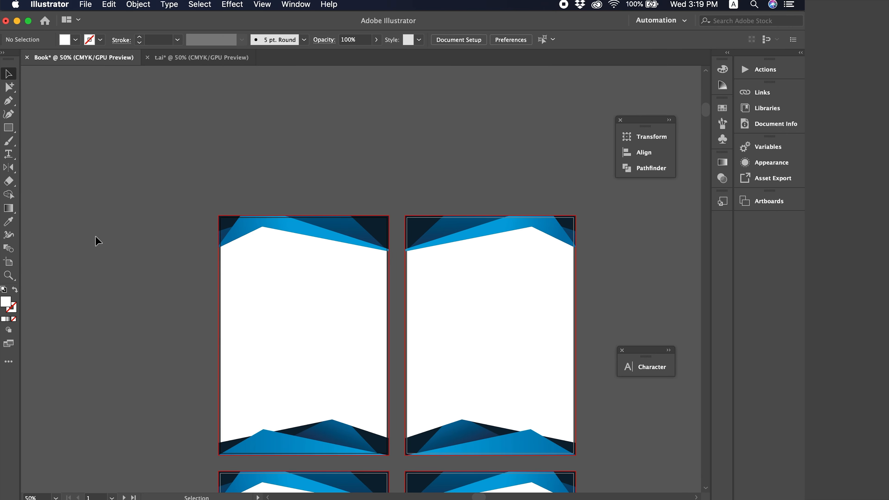
pyautogui.scroll(-3, 95, 241)
pyautogui.press('t')
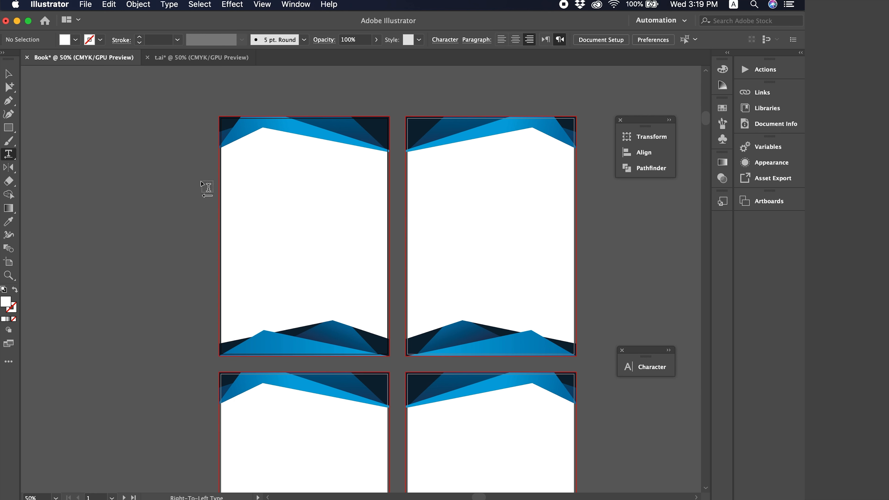
pyautogui.moveTo(182, 123); pyautogui.dragTo(44, 295)
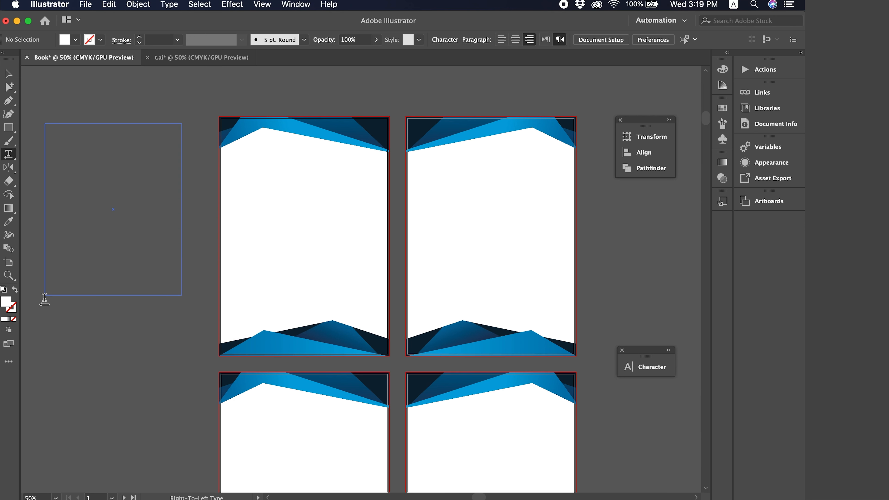
pyautogui.press('BackSpace')
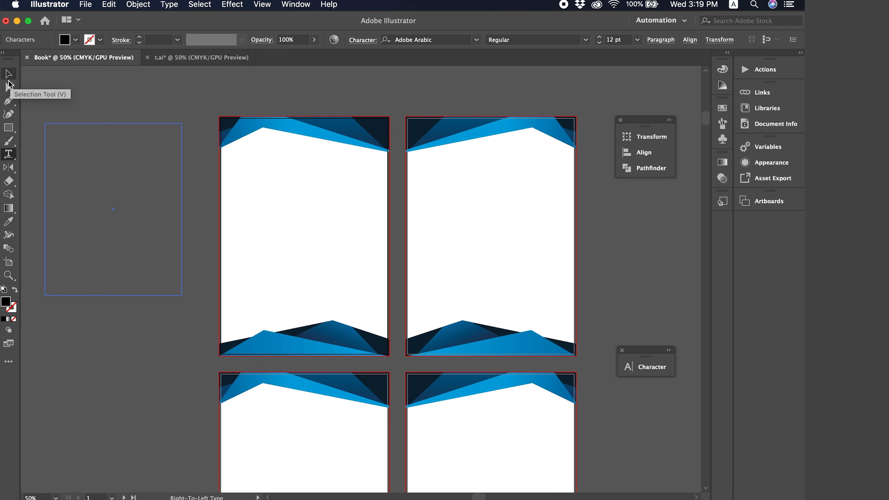
pyautogui.click(9, 80)
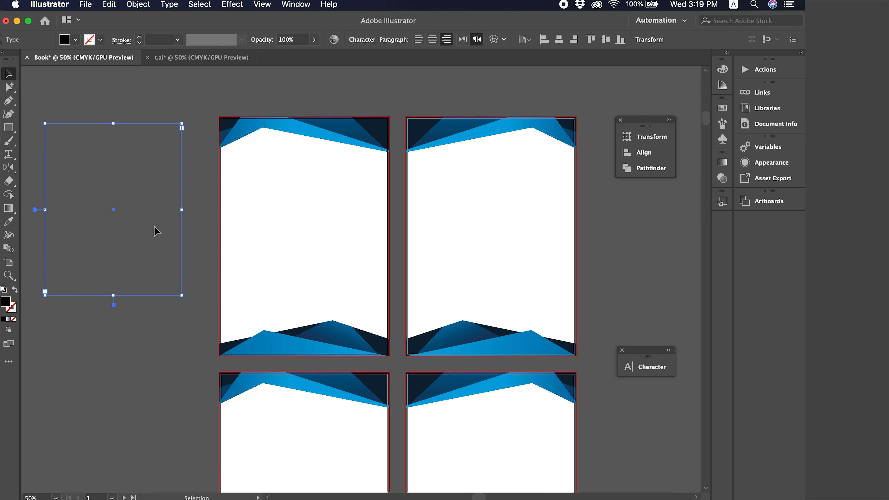
pyautogui.press('BackSpace')
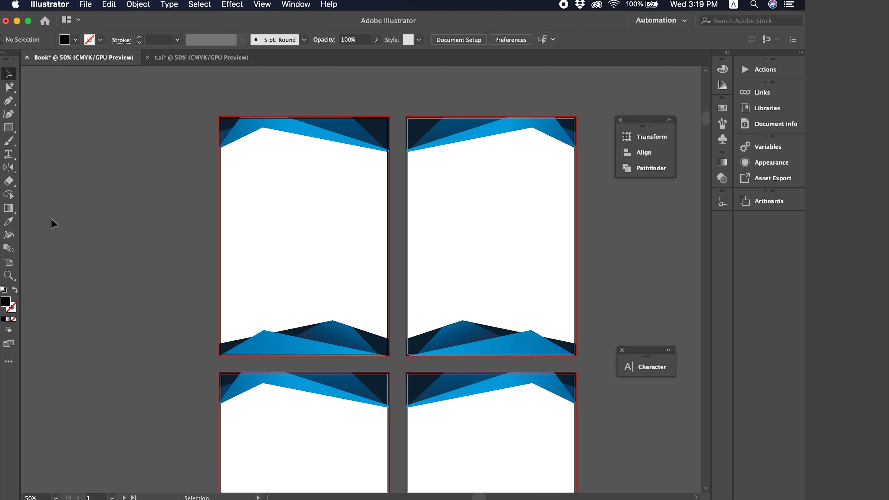
# Step: Draw a tall area-type frame beside the first page and clear its placeholder text
pyautogui.click(11, 156)
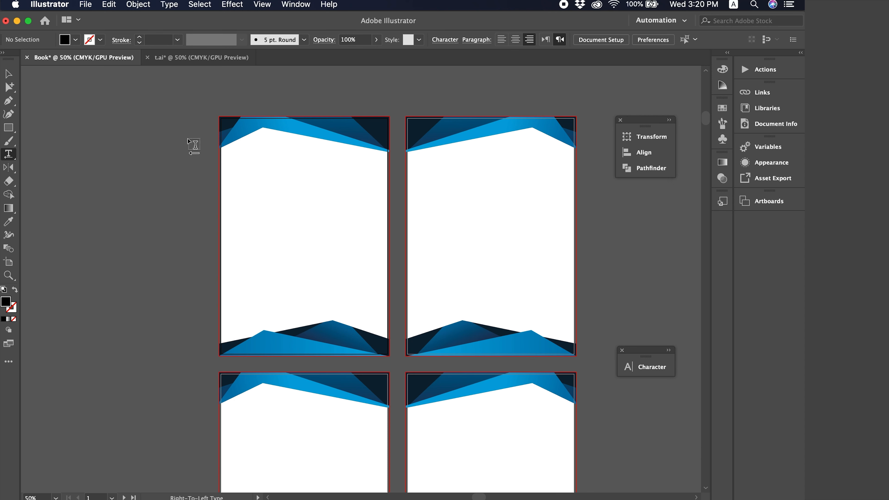
pyautogui.moveTo(192, 131); pyautogui.dragTo(84, 360)
pyautogui.press('BackSpace')
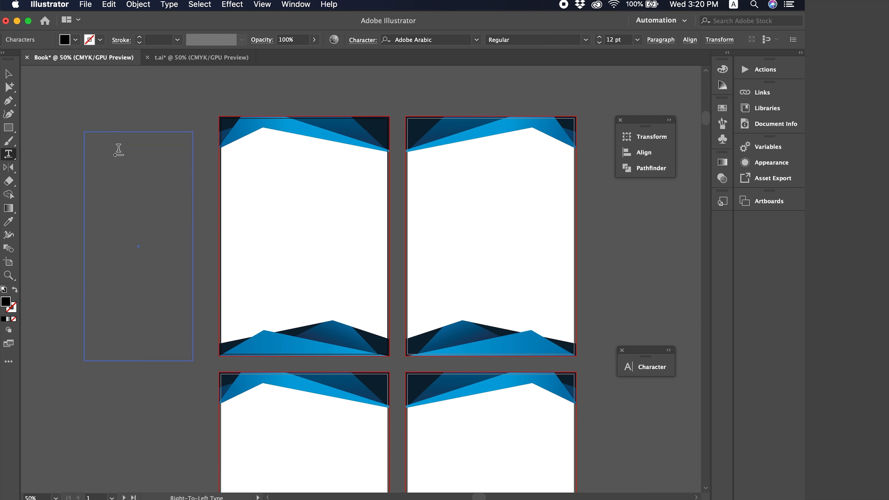
pyautogui.click(13, 76)
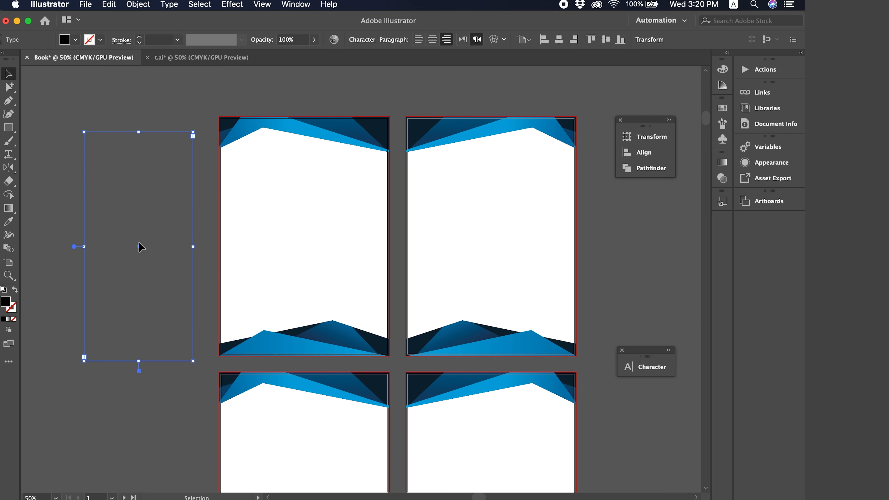
# Step: Move the empty text frame onto the first page and resize it to fit the white area between header and footer
pyautogui.moveTo(139, 250); pyautogui.dragTo(311, 269)
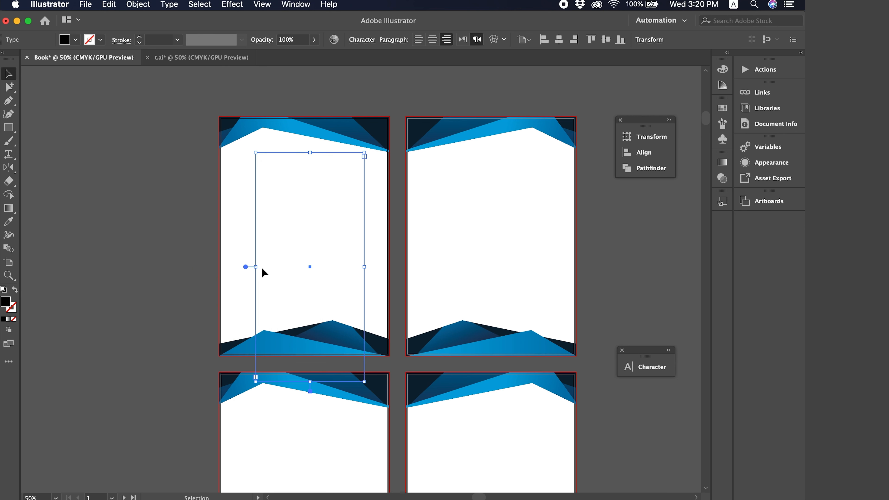
pyautogui.moveTo(256, 267); pyautogui.dragTo(236, 267)
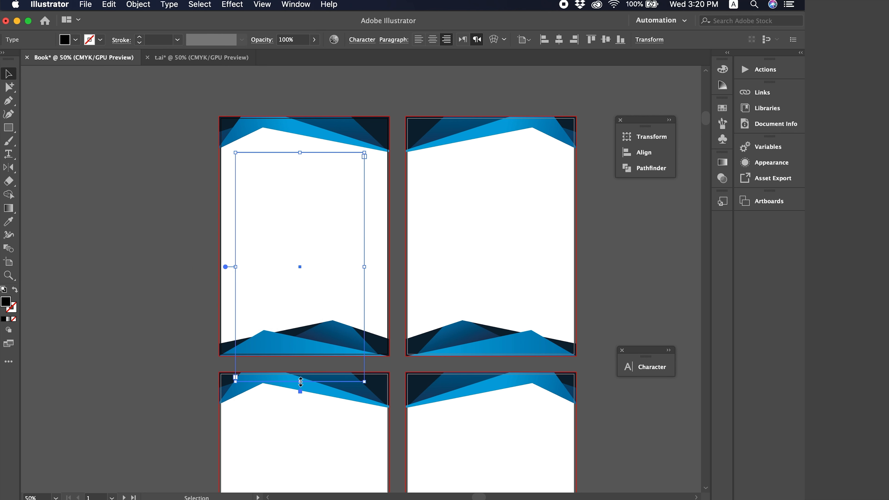
pyautogui.moveTo(300, 382); pyautogui.dragTo(300, 317)
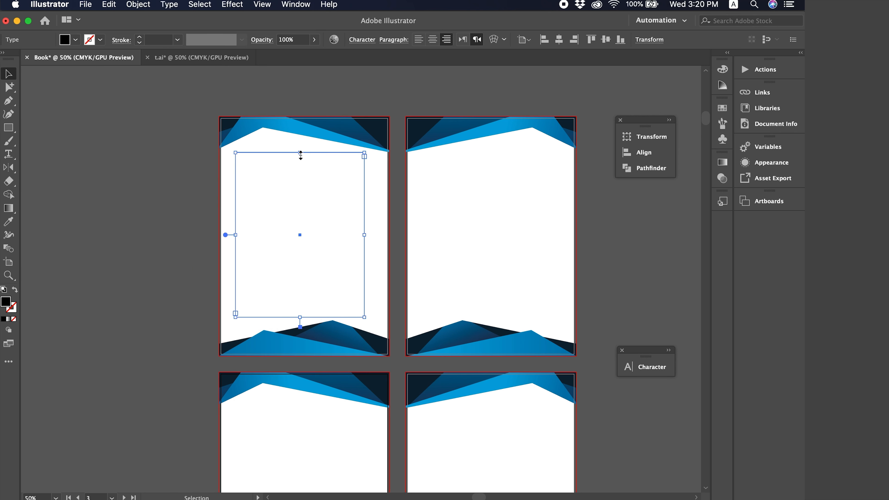
pyautogui.moveTo(301, 153); pyautogui.dragTo(300, 167)
pyautogui.moveTo(364, 242); pyautogui.dragTo(371, 243)
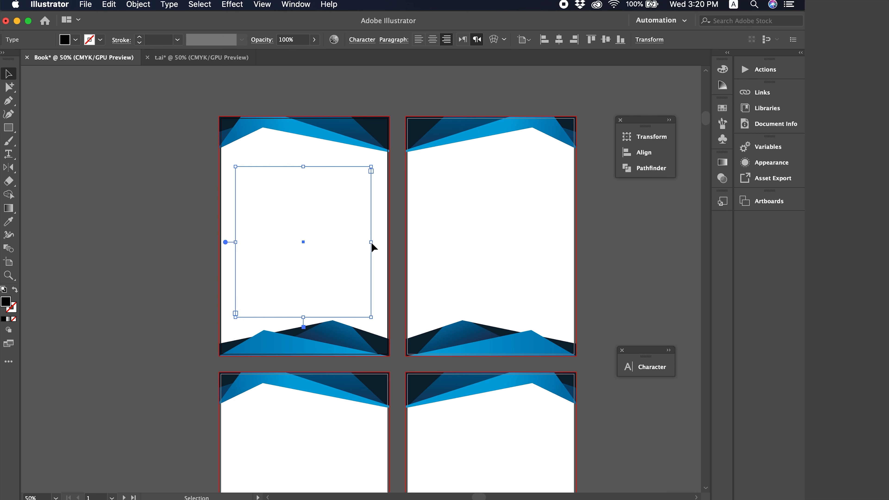
pyautogui.moveTo(235, 242); pyautogui.dragTo(230, 242)
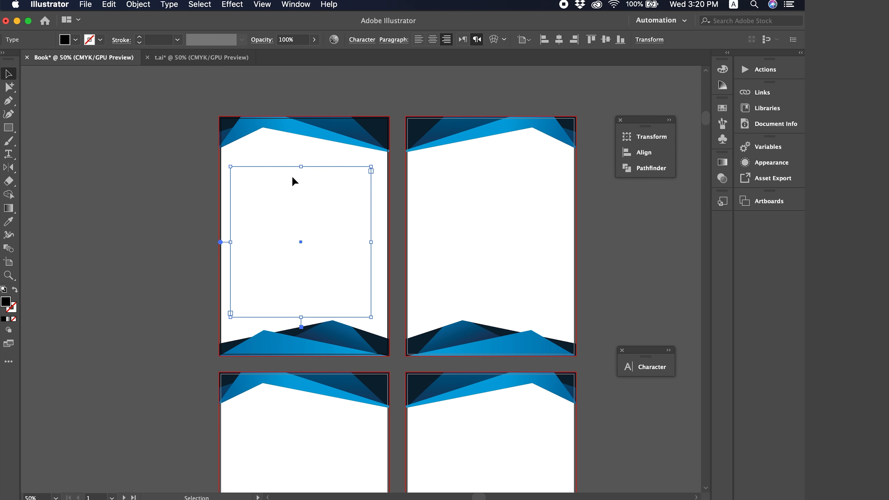
pyautogui.moveTo(301, 167); pyautogui.dragTo(301, 164)
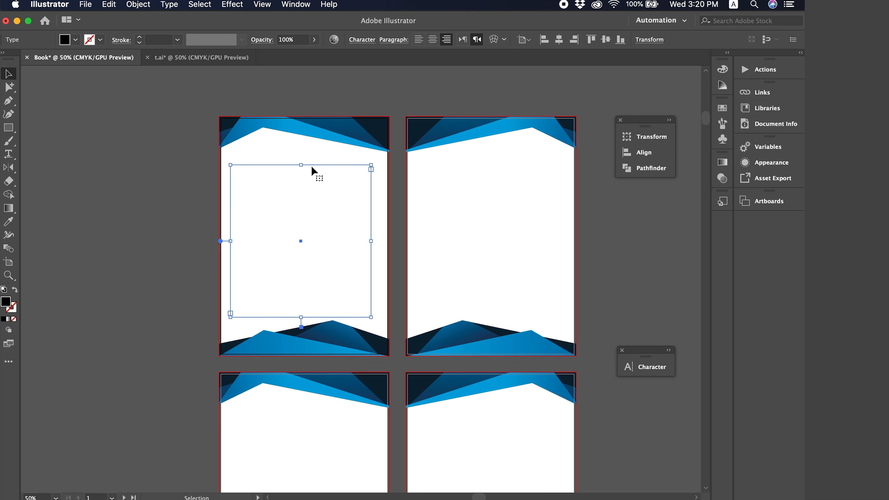
# Step: Centre the text frame horizontally on the artboard, raise its upper edge slightly, and deselect it
pyautogui.click(630, 153)
pyautogui.click(597, 226)
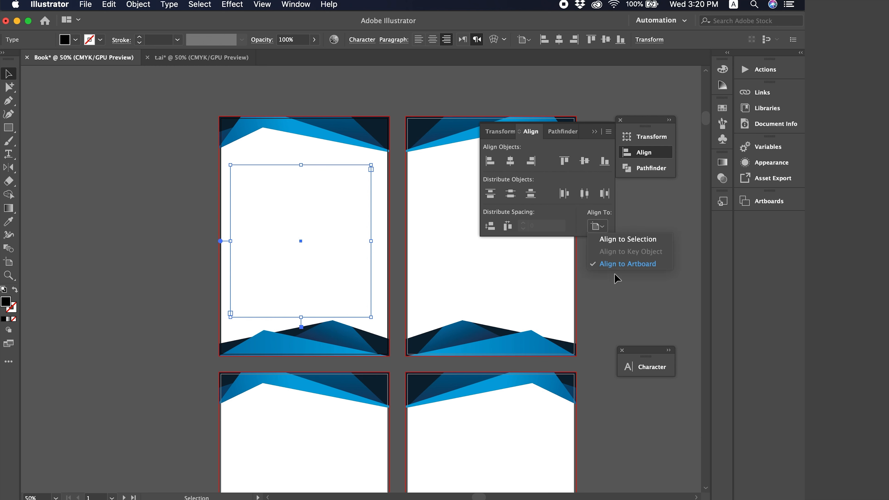
pyautogui.click(616, 267)
pyautogui.click(510, 161)
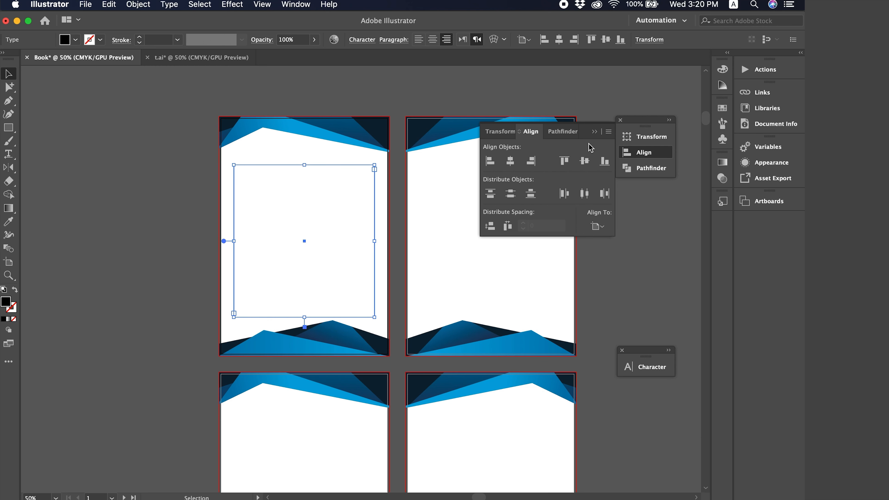
pyautogui.click(593, 131)
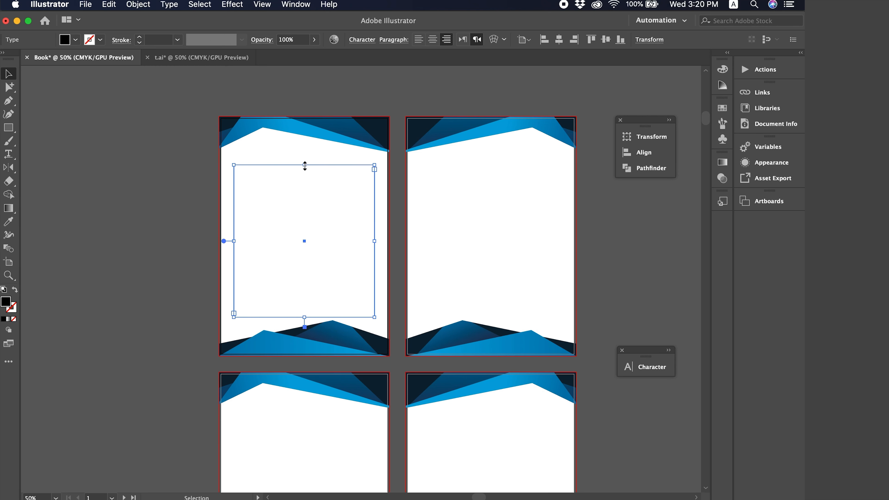
pyautogui.moveTo(304, 165); pyautogui.dragTo(303, 162)
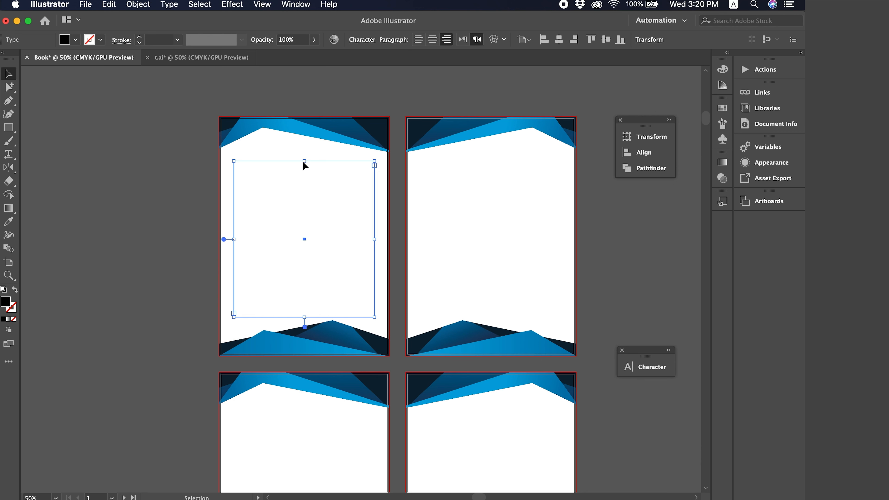
pyautogui.press('super')
pyautogui.keyDown('super'); pyautogui.click(303, 163); pyautogui.keyUp('super')
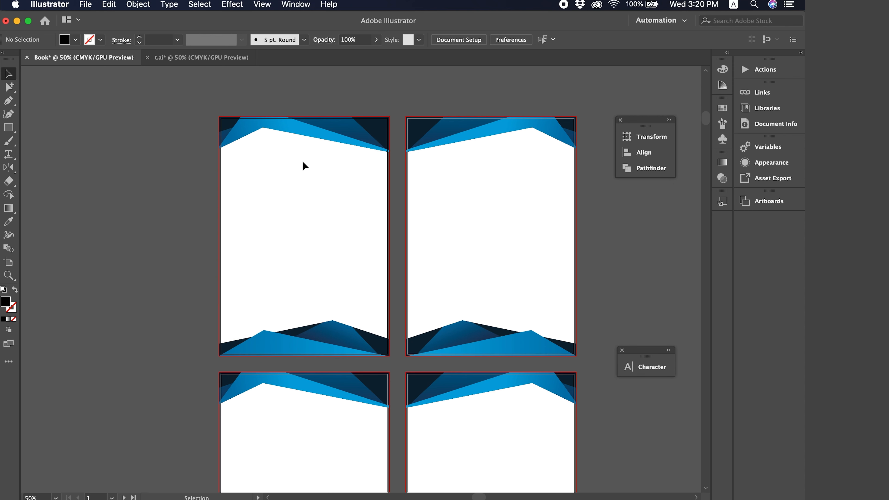
# Step: Cut the text frame from the first page and paste it on all artboards
pyautogui.click(249, 152)
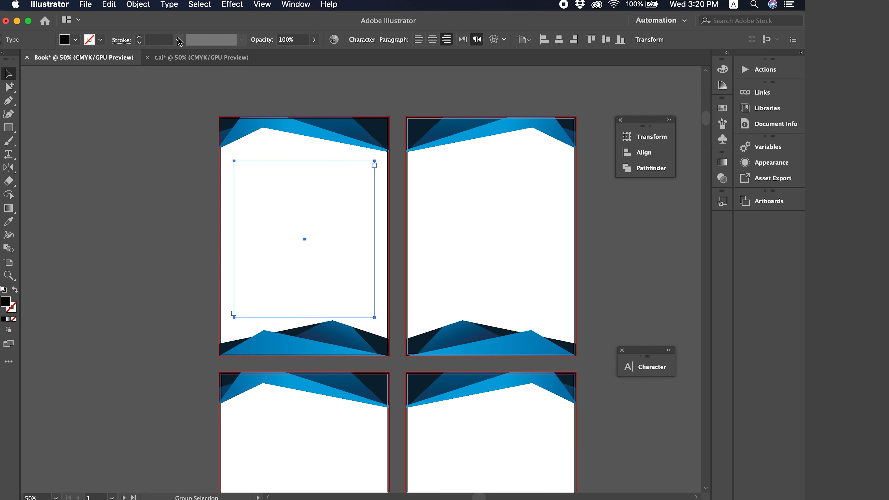
pyautogui.click(108, 4)
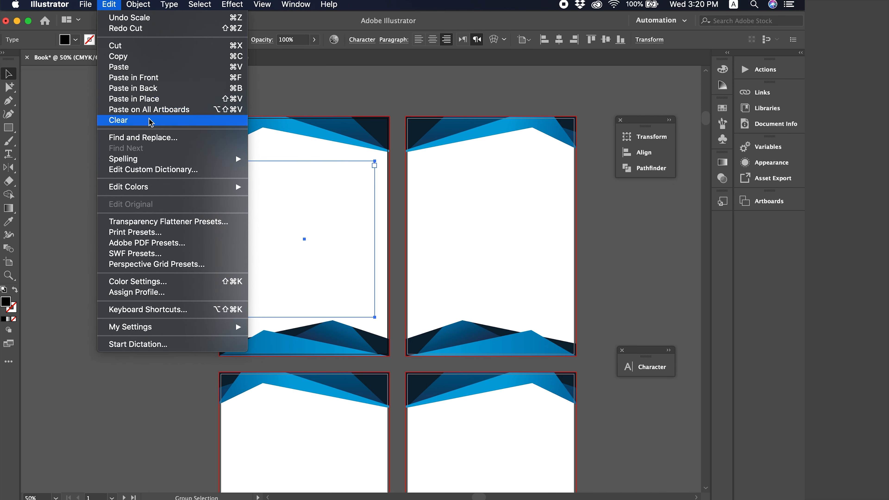
pyautogui.click(178, 47)
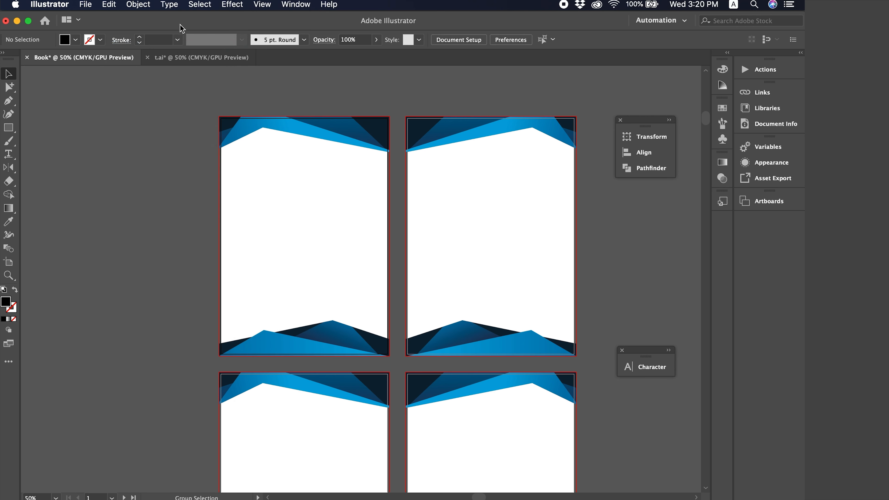
pyautogui.click(117, 4)
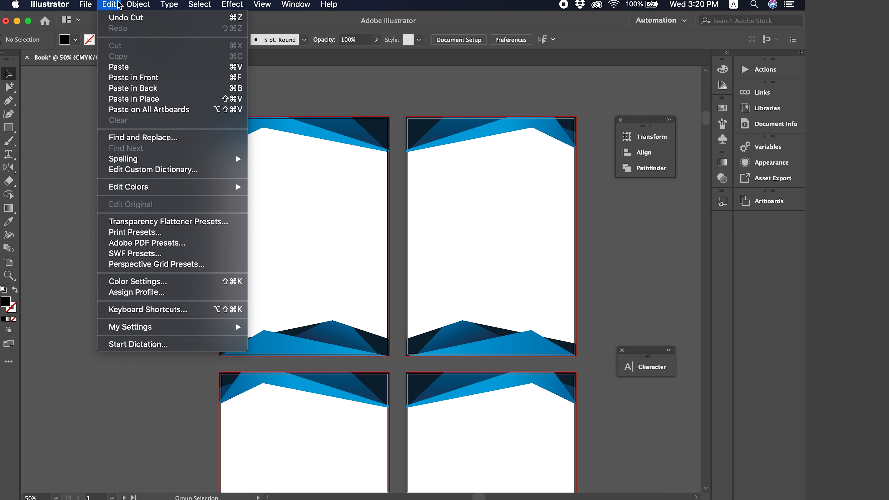
pyautogui.click(167, 111)
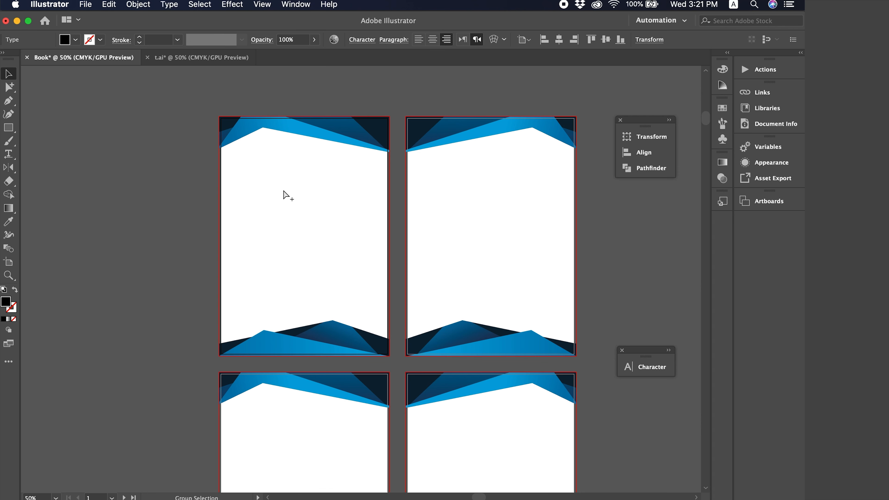
# Step: Check the text frames across the pages in Outline view and return to the preview of the first spread
pyautogui.press('super+y')
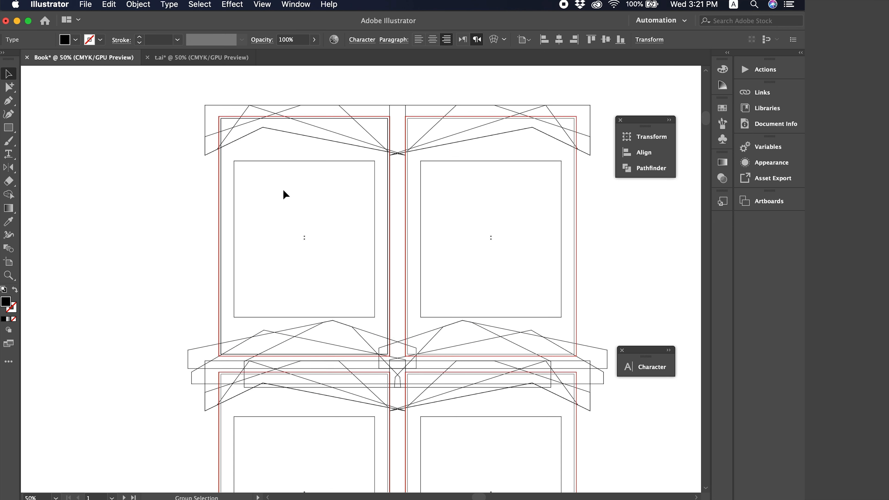
pyautogui.scroll(-5, 424, 293)
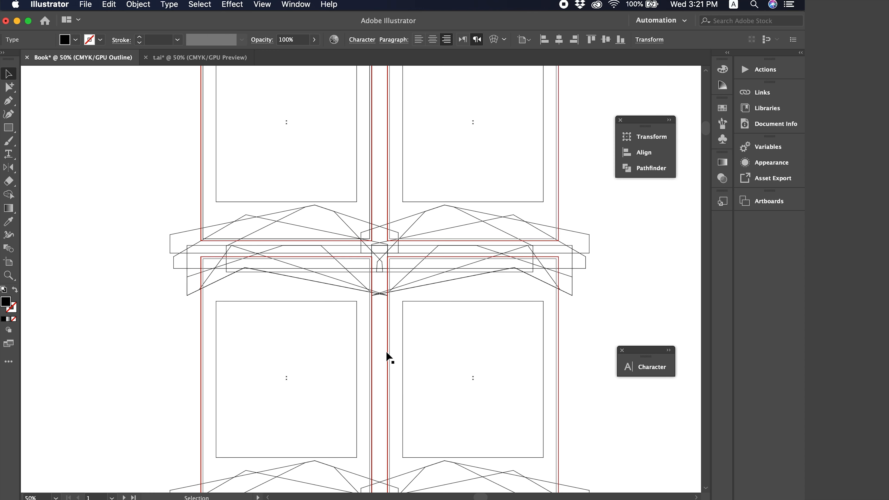
pyautogui.scroll(-10, 386, 351)
pyautogui.press('super+y')
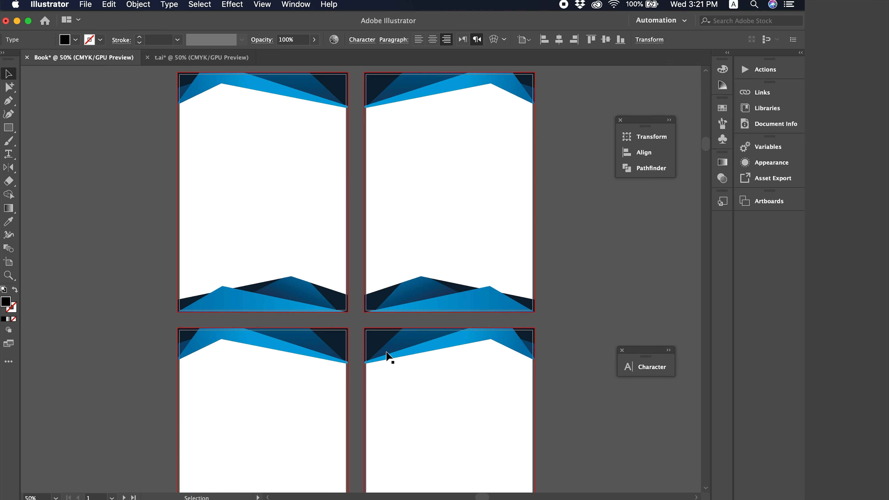
pyautogui.scroll(-6, 335, 209)
pyautogui.scroll(11, 335, 210)
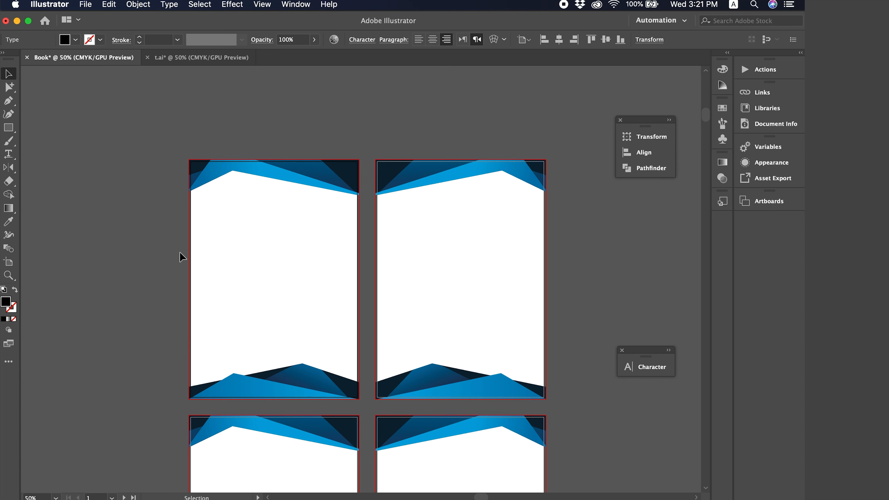
# Step: Select all objects, check the text frames across the spreads, and return to the first spread with nothing selected
pyautogui.moveTo(159, 240); pyautogui.dragTo(510, 263)
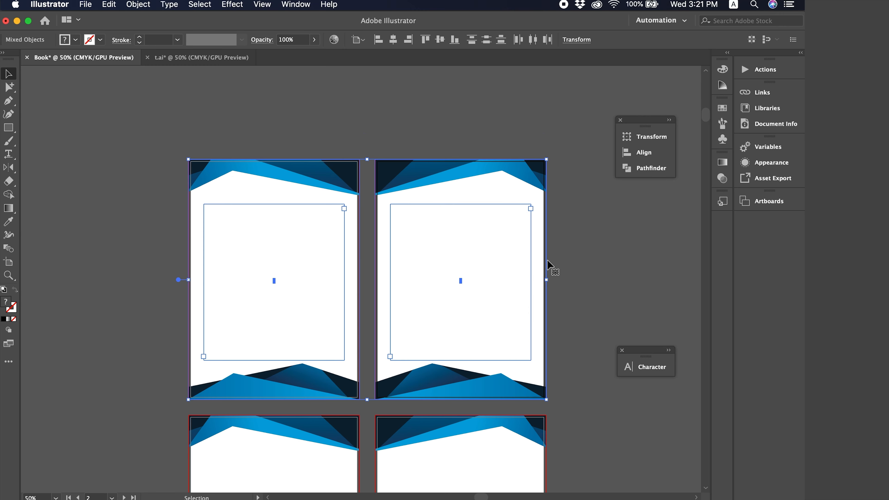
pyautogui.scroll(-10, 547, 259)
pyautogui.press('super+a')
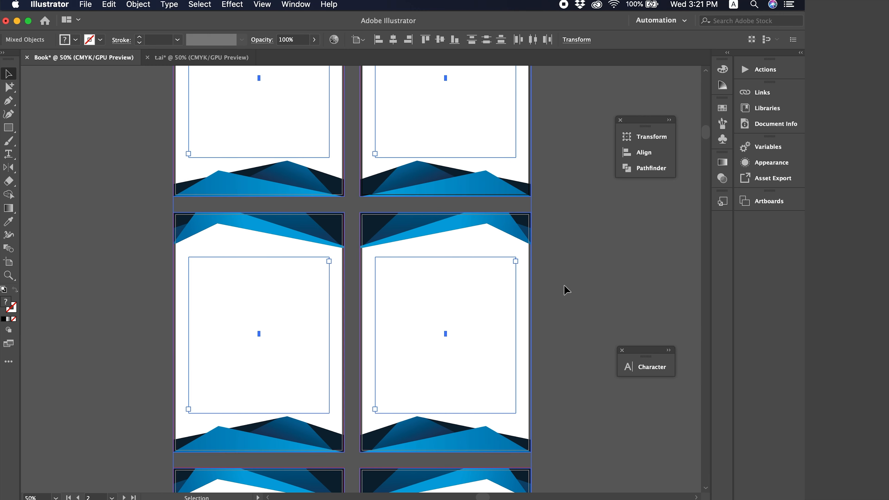
pyautogui.click(566, 290)
pyautogui.press('super+a')
pyautogui.scroll(-15, 560, 341)
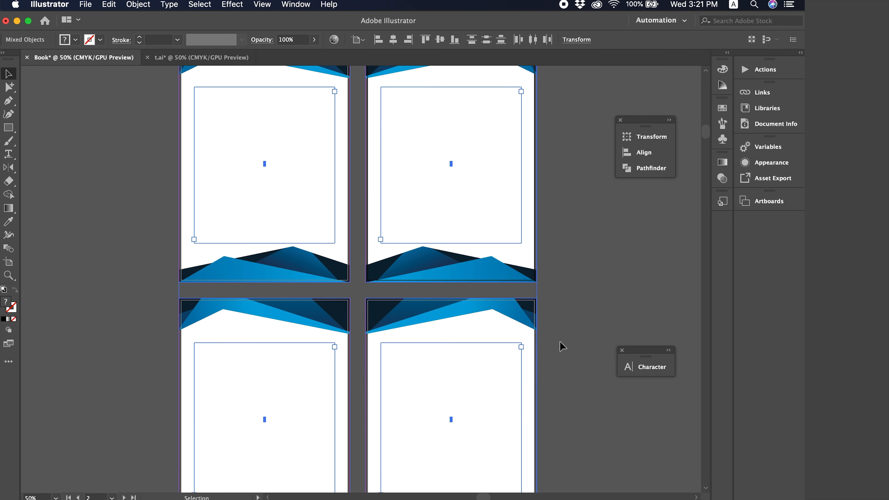
pyautogui.scroll(5, 559, 341)
pyautogui.click(337, 120)
pyautogui.hscroll(-3, 336, 116)
pyautogui.scroll(-2, 336, 116)
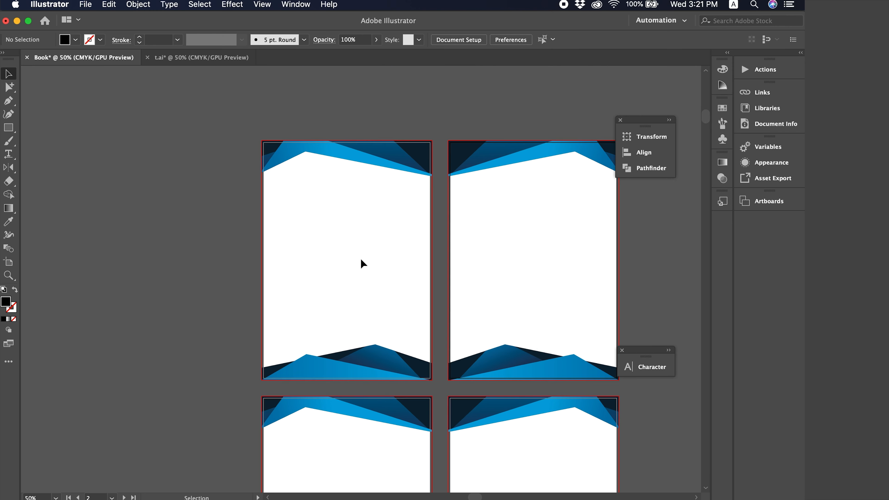
# Step: Place the text insertion point inside the empty text frame on the first page
pyautogui.click(353, 210)
pyautogui.moveTo(330, 176); pyautogui.dragTo(353, 233)
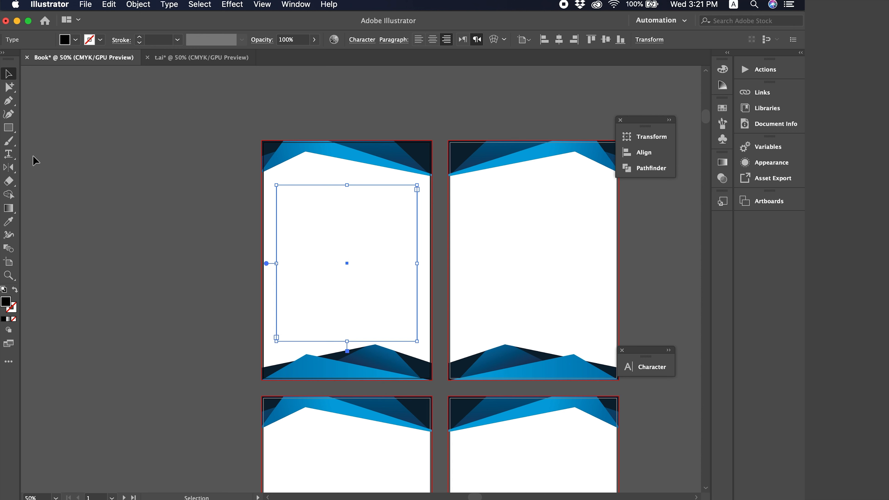
pyautogui.click(8, 154)
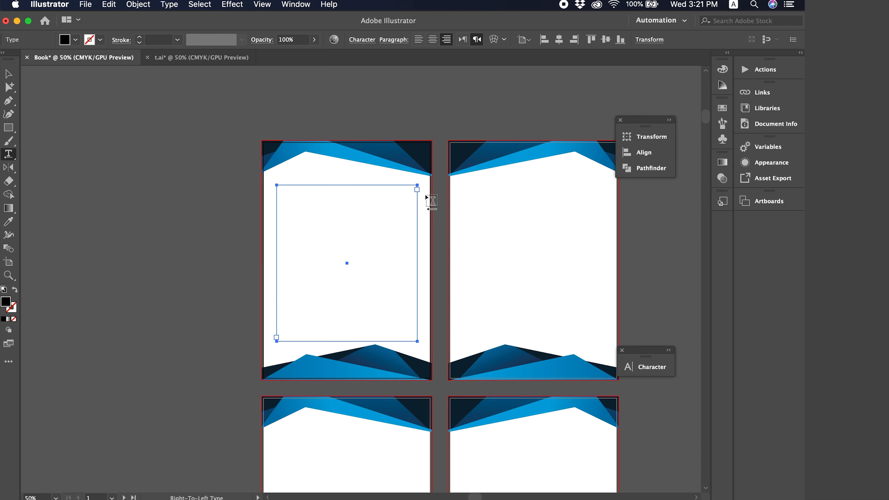
pyautogui.click(410, 189)
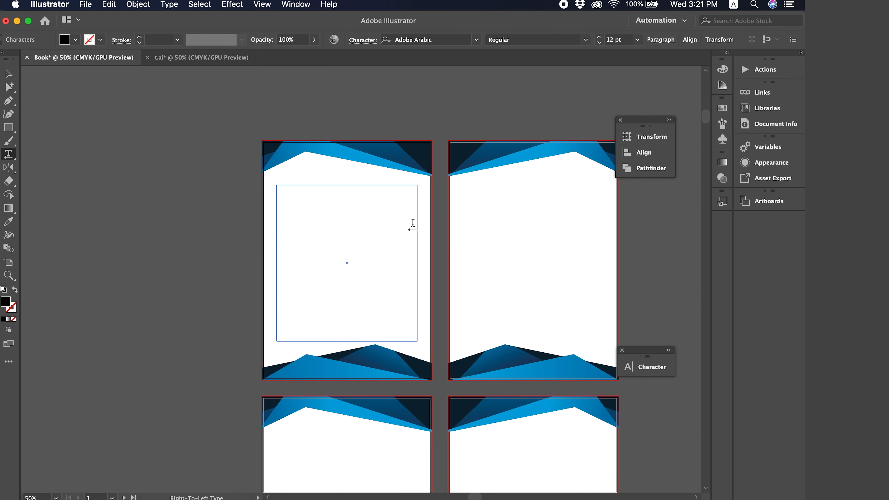
# Step: Switch to Microsoft Word and copy the entire text of the open Arabic document
pyautogui.press('super+Tab')
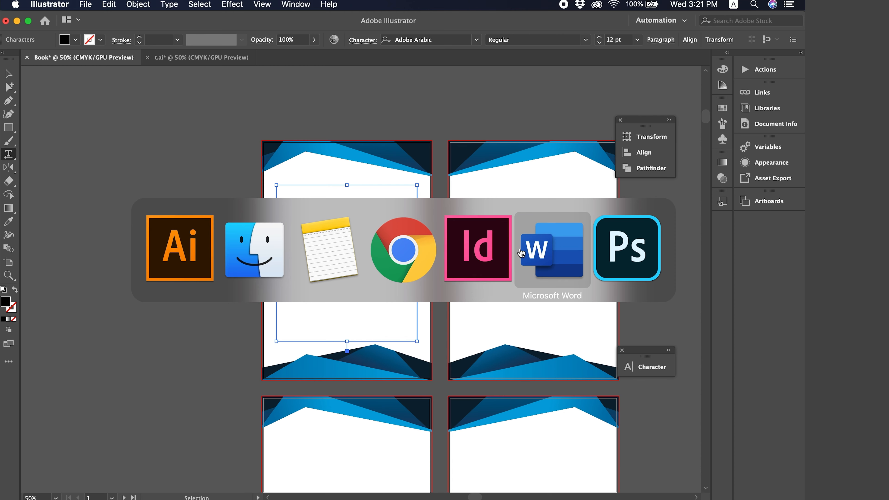
pyautogui.click(549, 251)
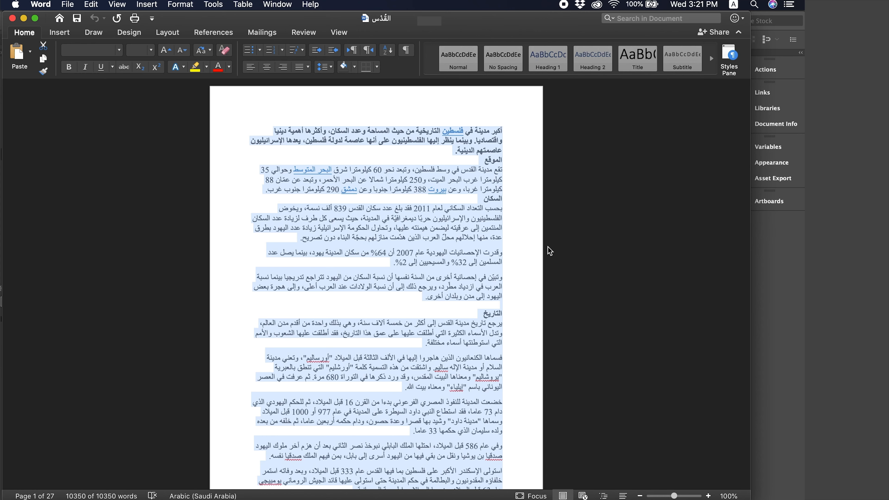
pyautogui.click(486, 200)
pyautogui.press('super+a')
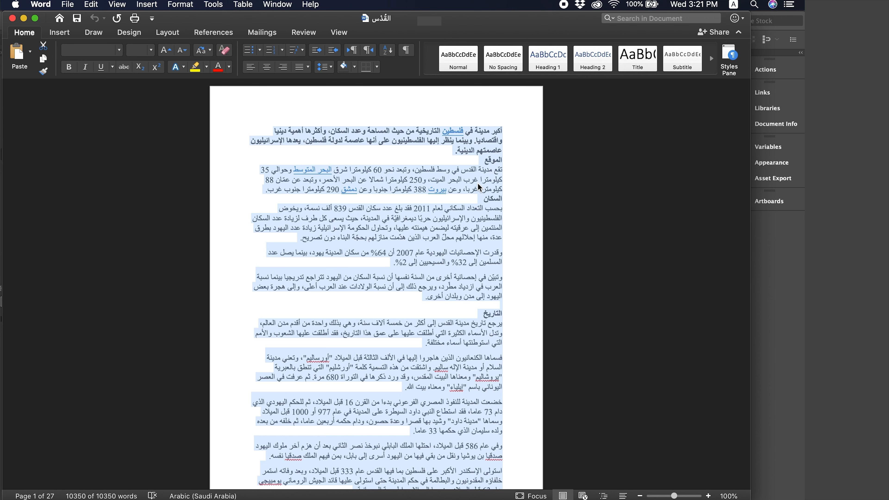
pyautogui.press('super+c')
pyautogui.click(91, 4)
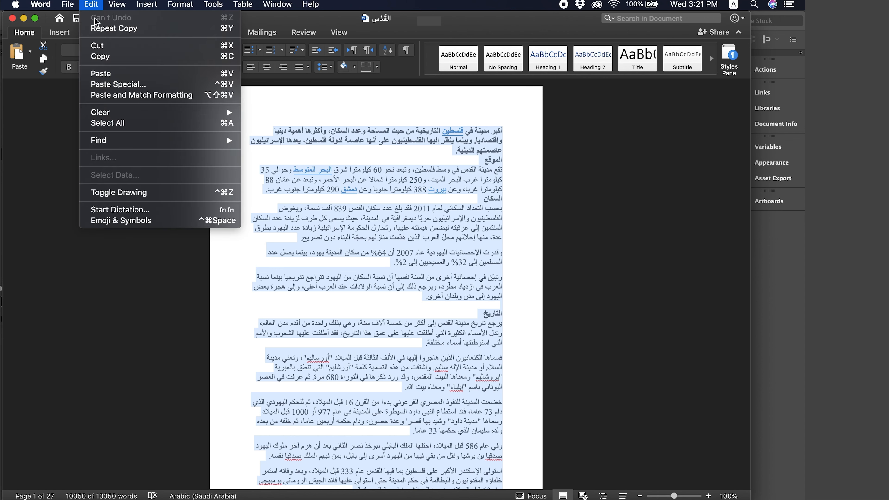
pyautogui.click(124, 58)
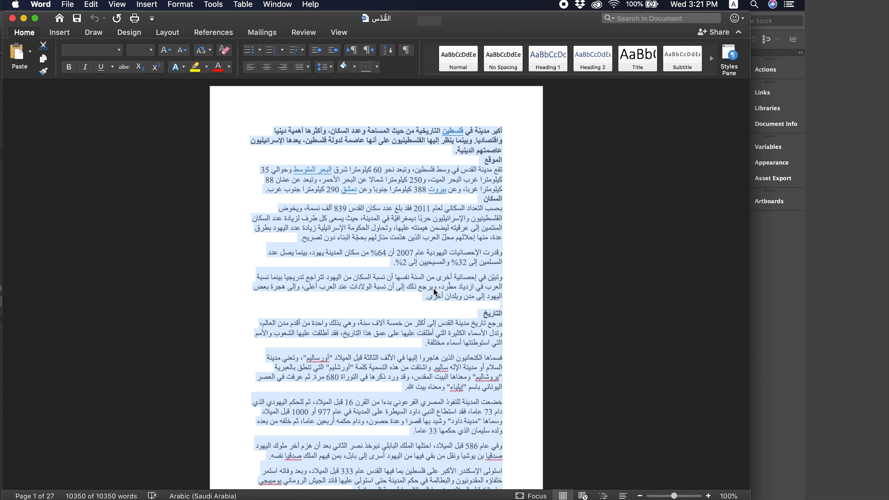
# Step: Switch back to Illustrator, paste the copied text into the first page's text frame, and deselect the frame
pyautogui.press('super+Tab')
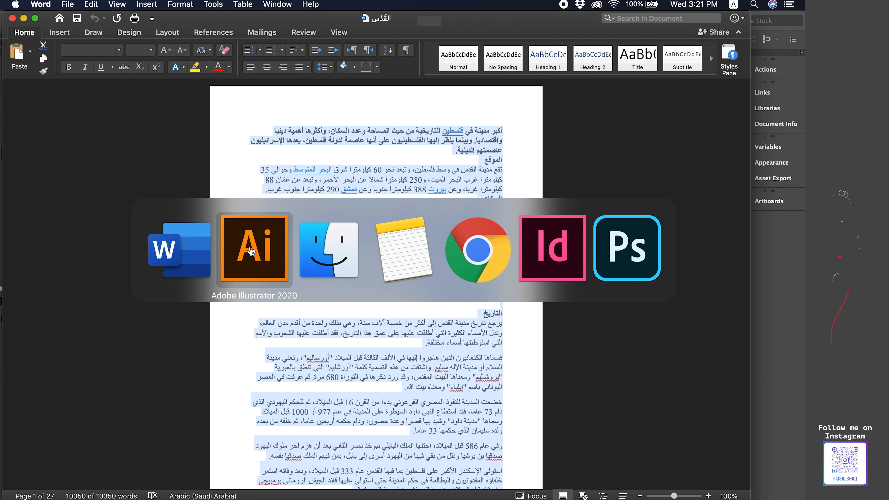
pyautogui.click(234, 244)
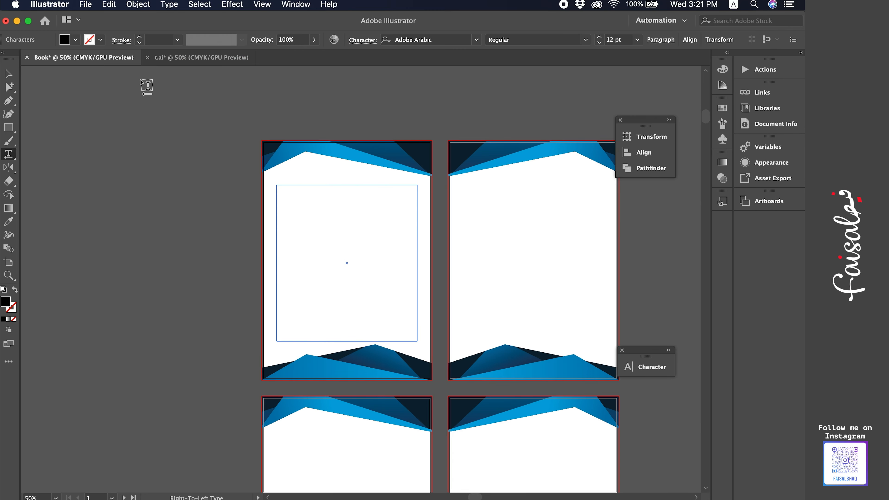
pyautogui.click(117, 4)
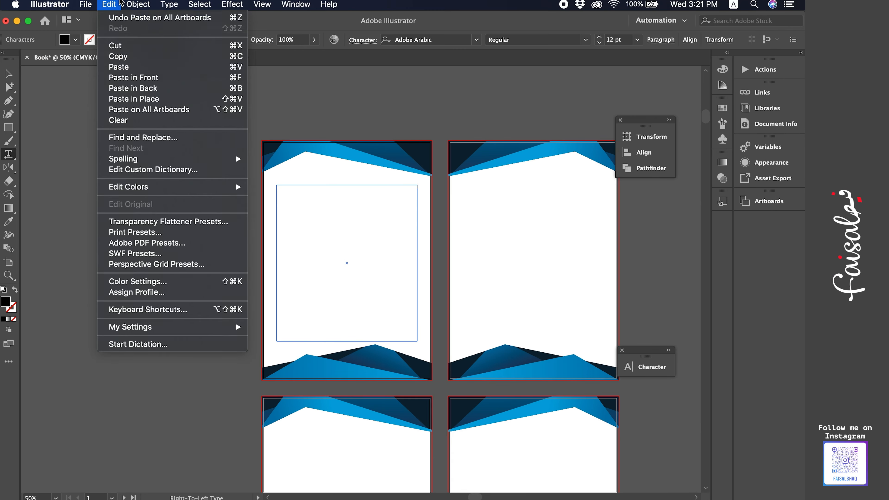
pyautogui.click(128, 67)
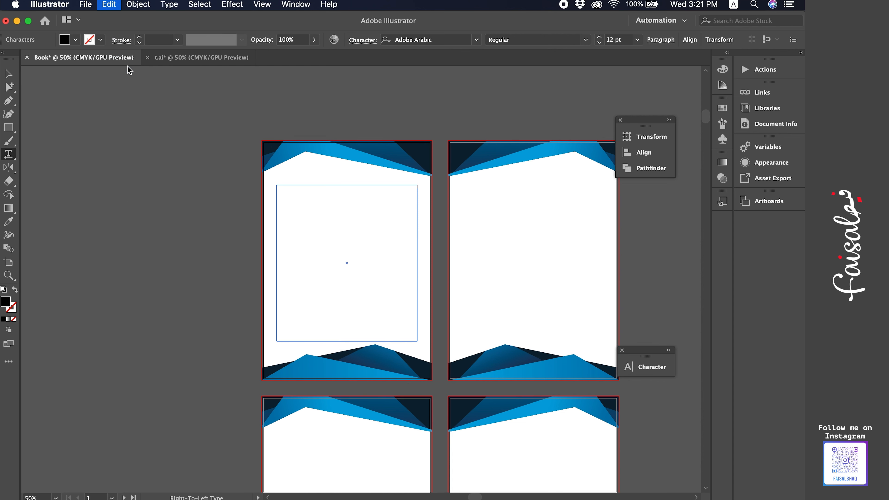
pyautogui.click(8, 73)
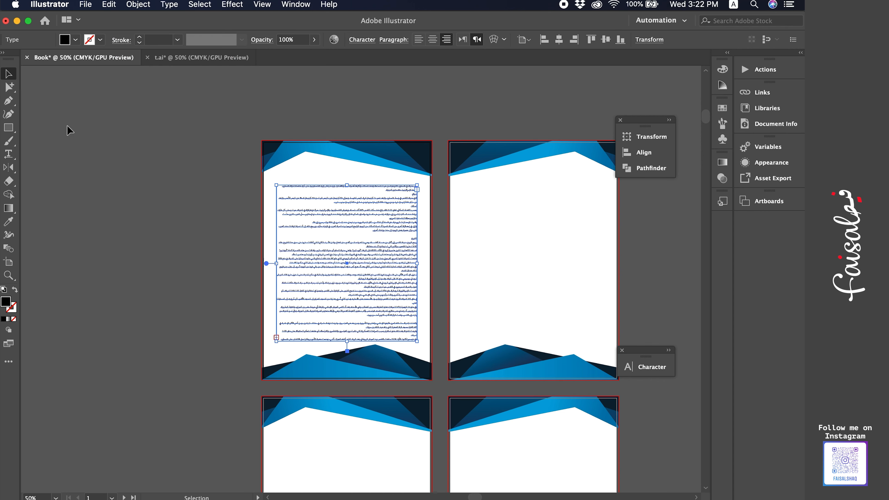
pyautogui.click(134, 192)
# Step: Thread the overflow text from the first page's frame into the text frame on the second page
pyautogui.press('super+equal')
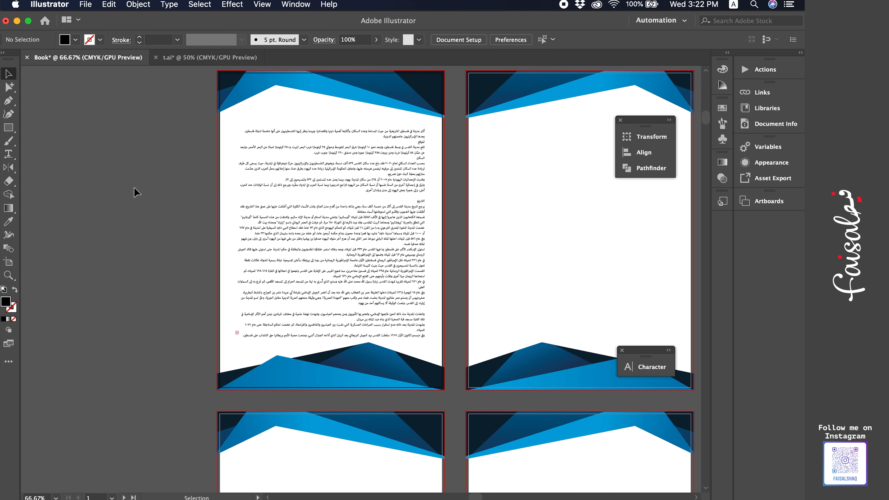
pyautogui.click(339, 226)
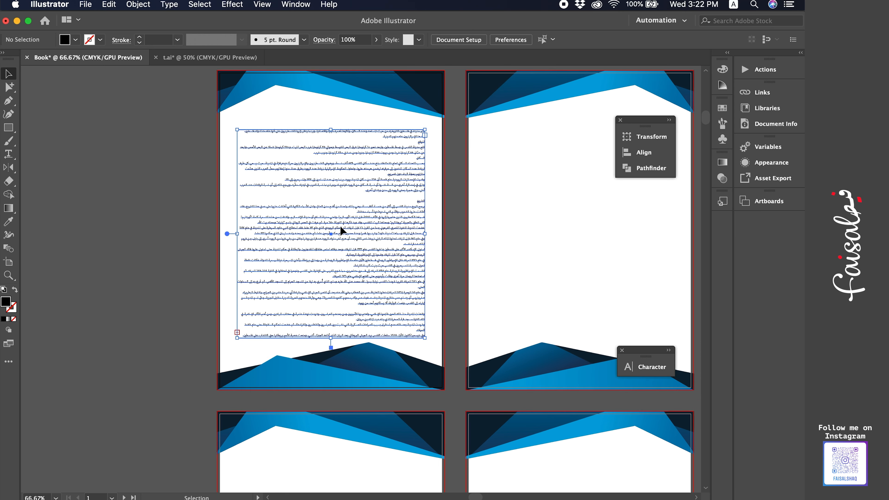
pyautogui.click(490, 201)
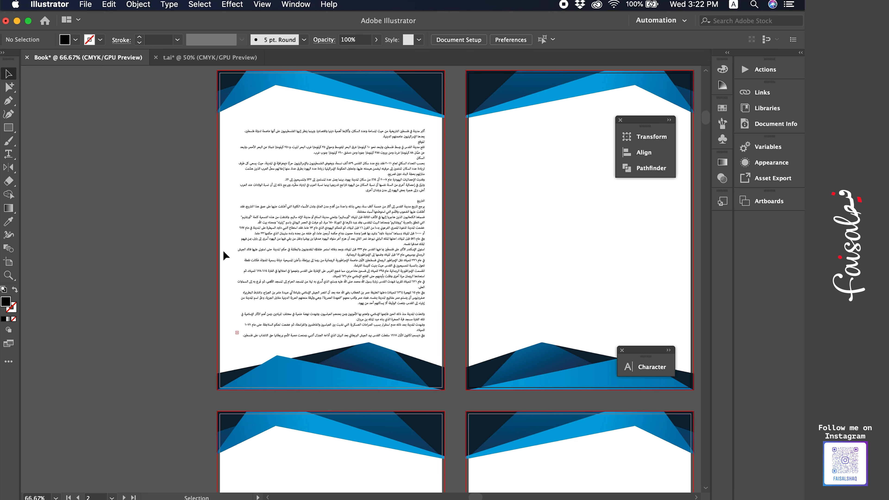
pyautogui.click(301, 221)
pyautogui.scroll(-1, 290, 284)
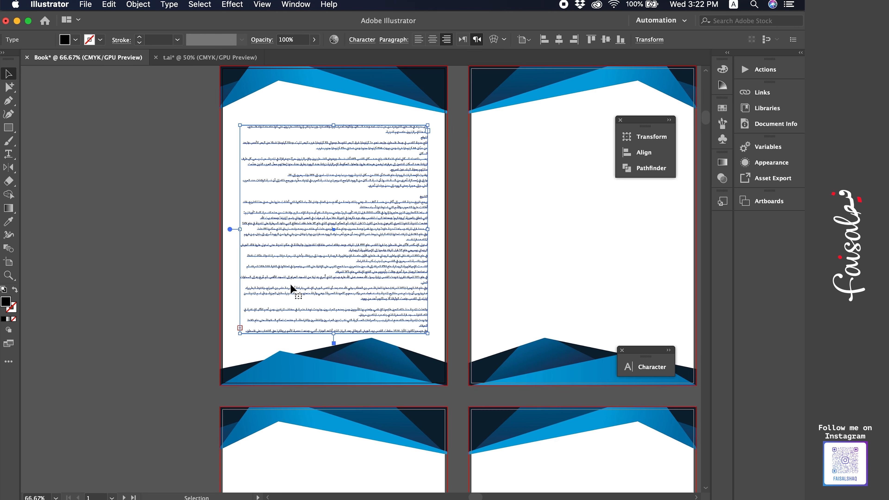
pyautogui.press('super+plus')
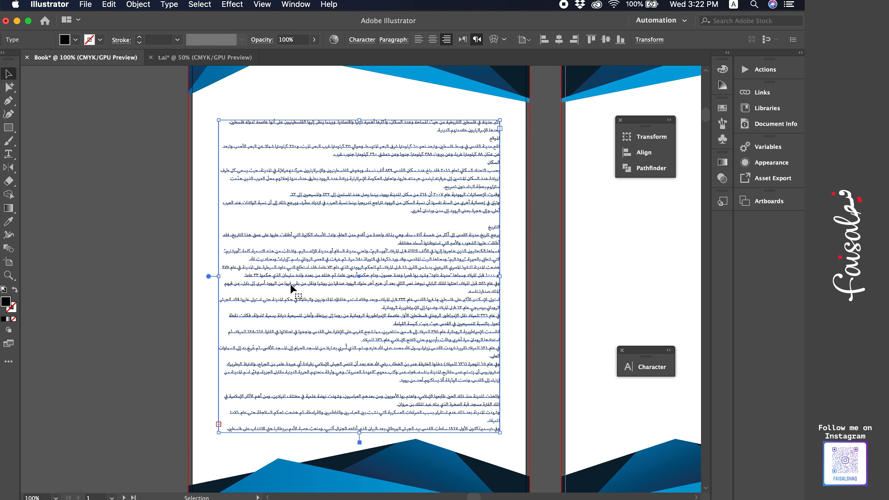
pyautogui.click(148, 383)
pyautogui.click(344, 371)
pyautogui.click(219, 424)
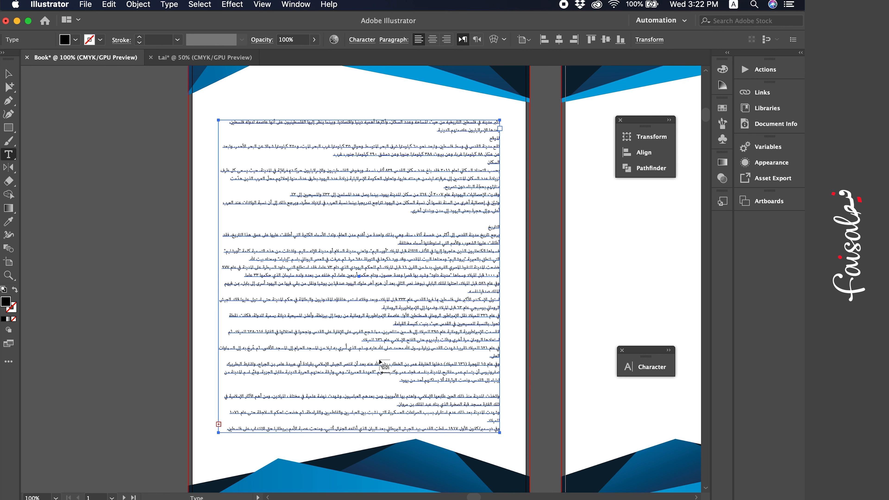
pyautogui.hscroll(10, 381, 363)
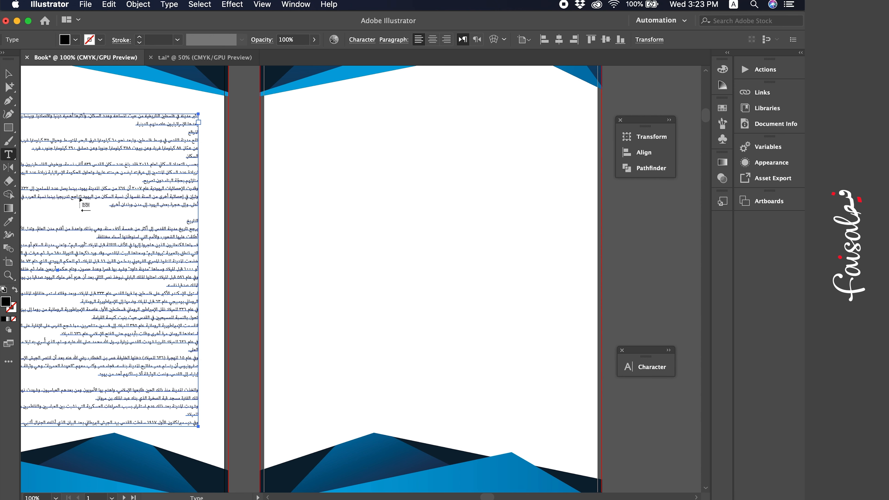
pyautogui.hscroll(-5, 113, 344)
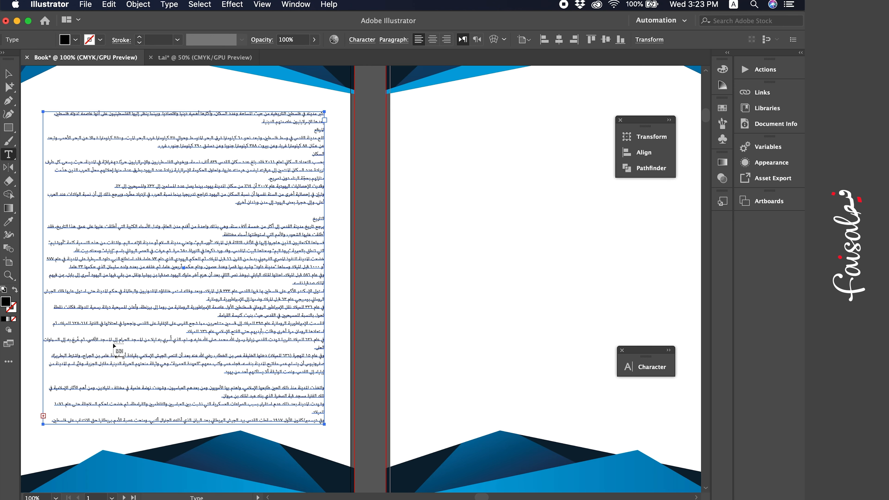
pyautogui.hscroll(4, 113, 345)
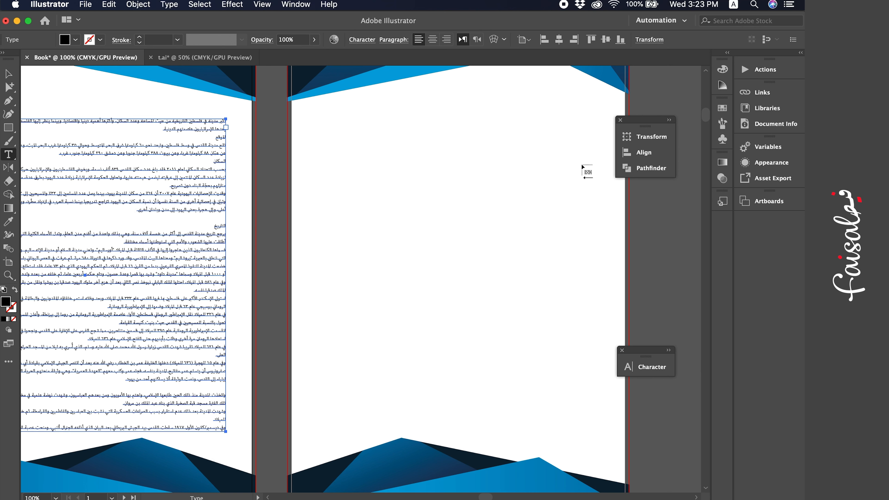
pyautogui.click(565, 116)
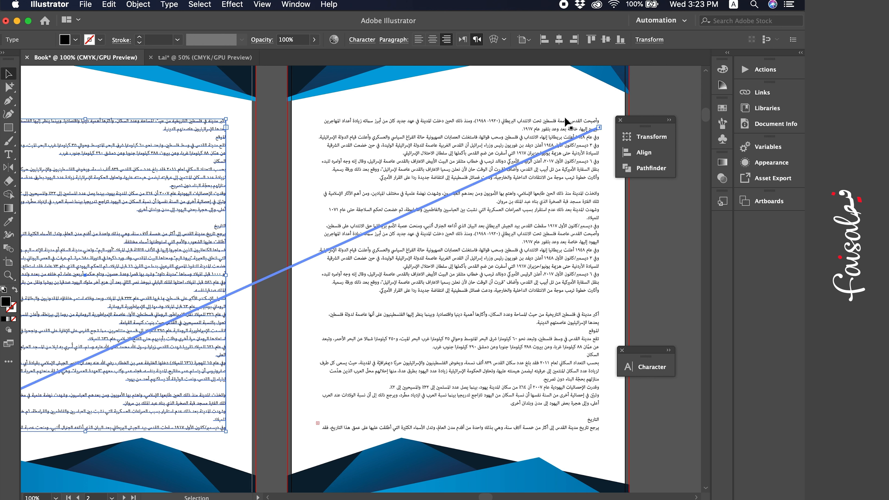
# Step: Thread the overflow text from the second page's frame into the text frame on the third page
pyautogui.press('super+minus')
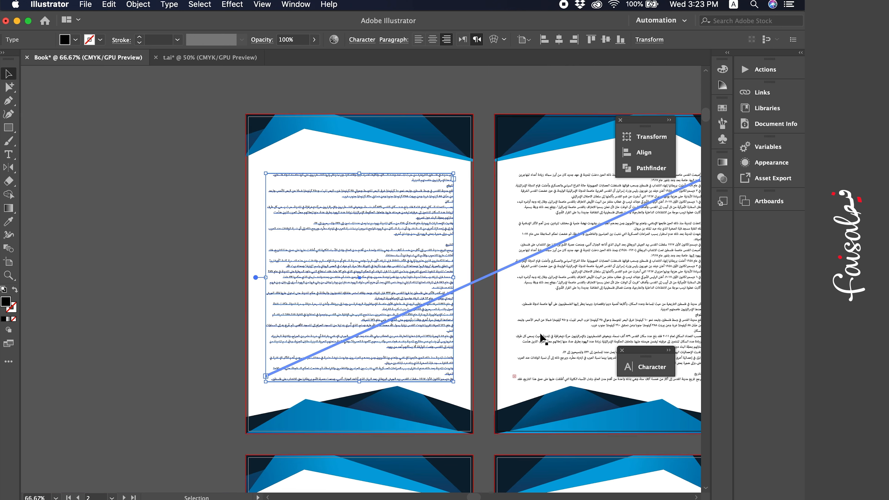
pyautogui.scroll(-5, 485, 334)
pyautogui.click(505, 248)
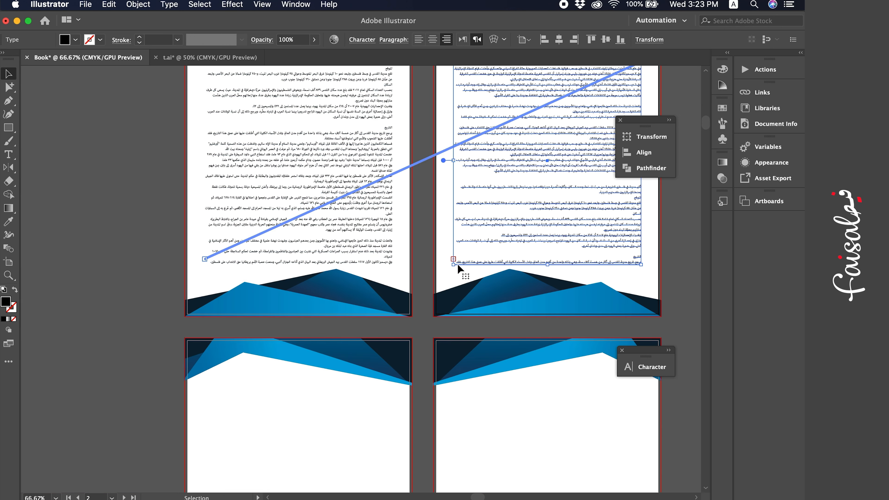
pyautogui.click(453, 259)
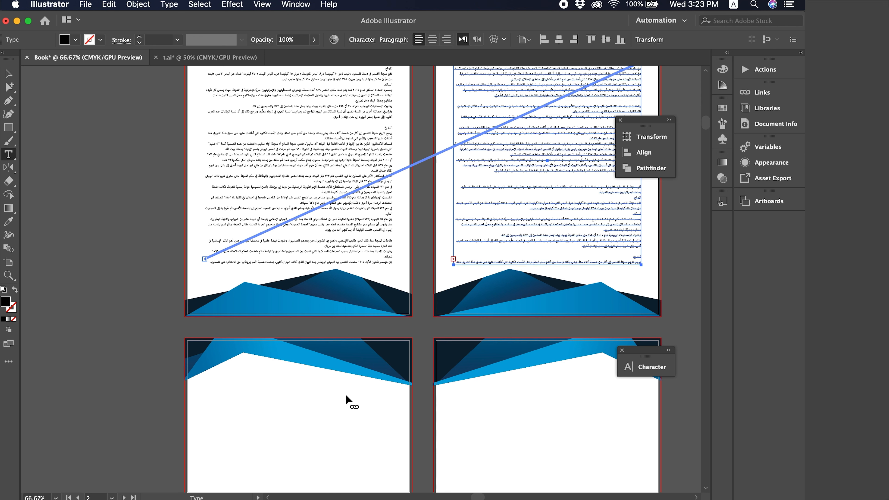
pyautogui.click(378, 411)
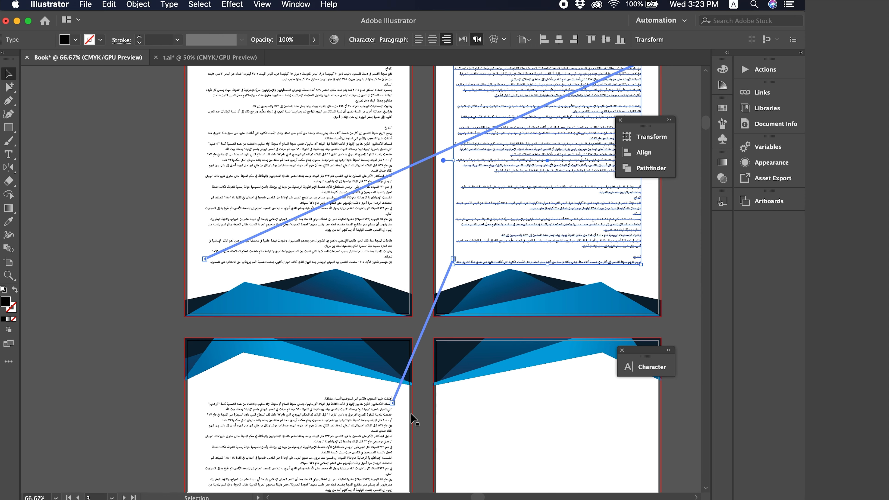
# Step: Thread the overflow text from the third page's frame into the text frame on the fourth page
pyautogui.scroll(-10, 412, 419)
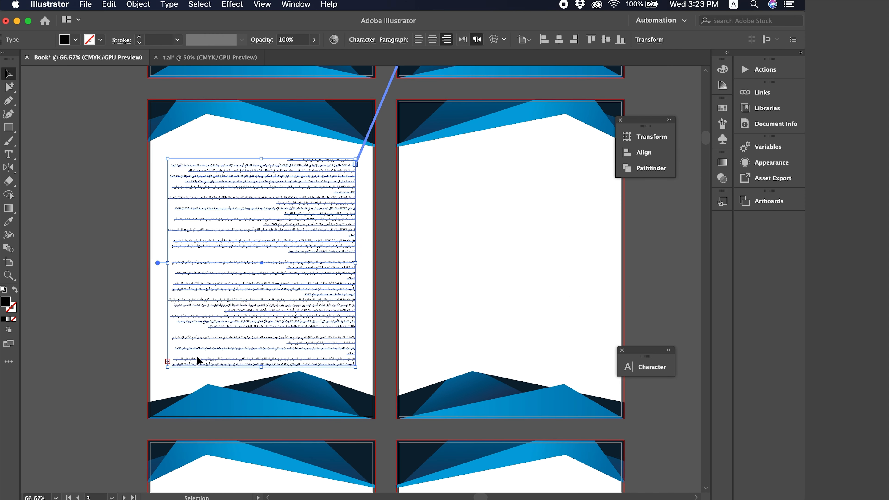
pyautogui.click(168, 362)
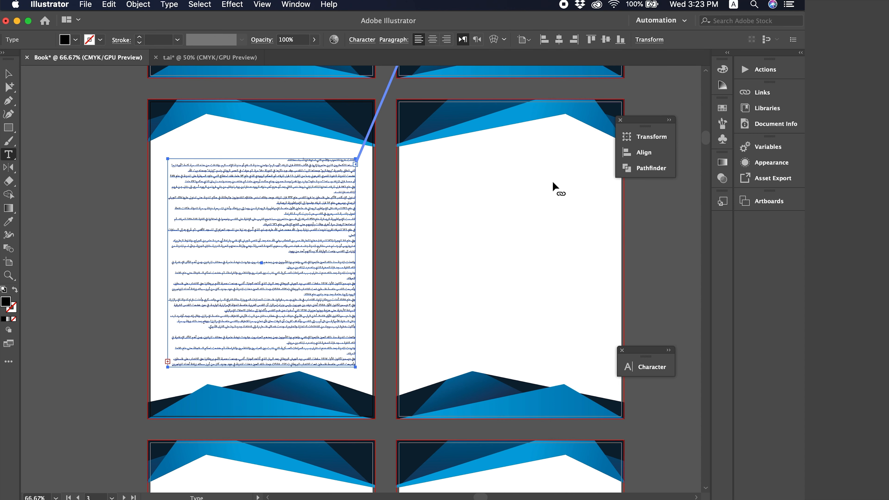
pyautogui.click(541, 191)
# Step: Thread the overflow text from the fourth page's frame into the text frame on the fifth page
pyautogui.scroll(-5, 540, 225)
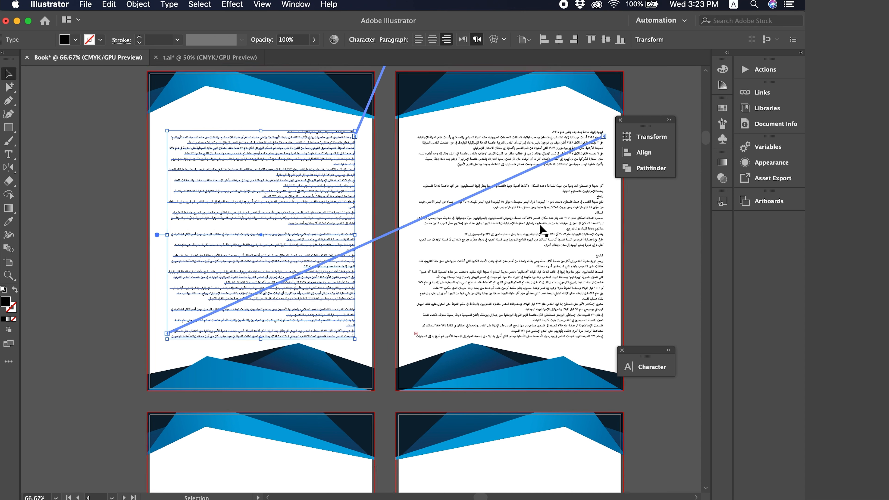
pyautogui.click(465, 205)
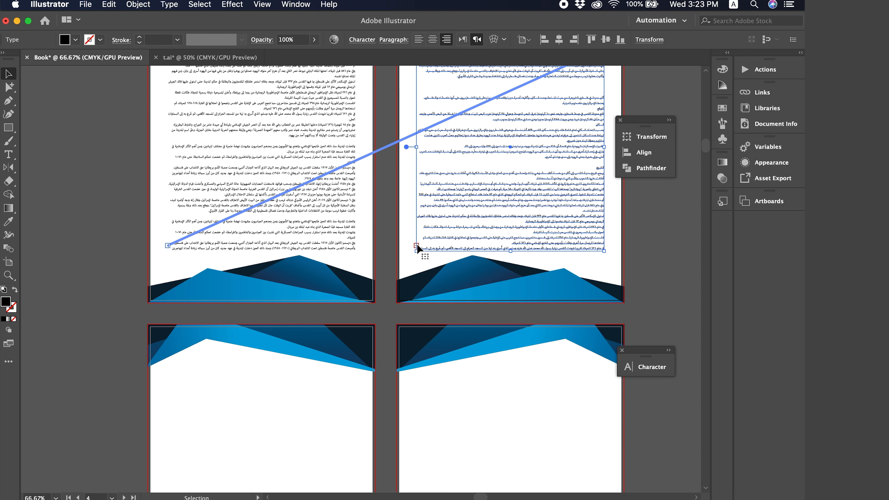
pyautogui.press('t')
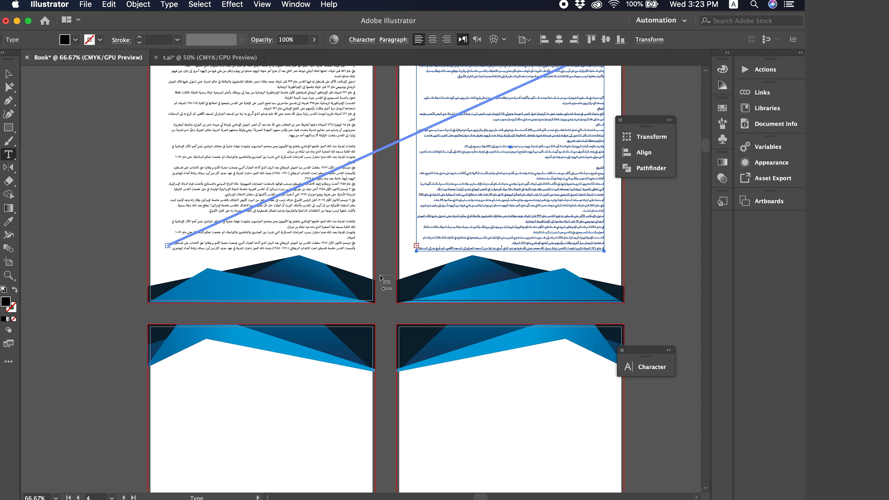
pyautogui.click(207, 378)
# Step: Thread the overflow text from the fifth page's frame into the sixth page's text frame, and deselect the frames
pyautogui.scroll(-5, 294, 395)
pyautogui.scroll(-4, 295, 399)
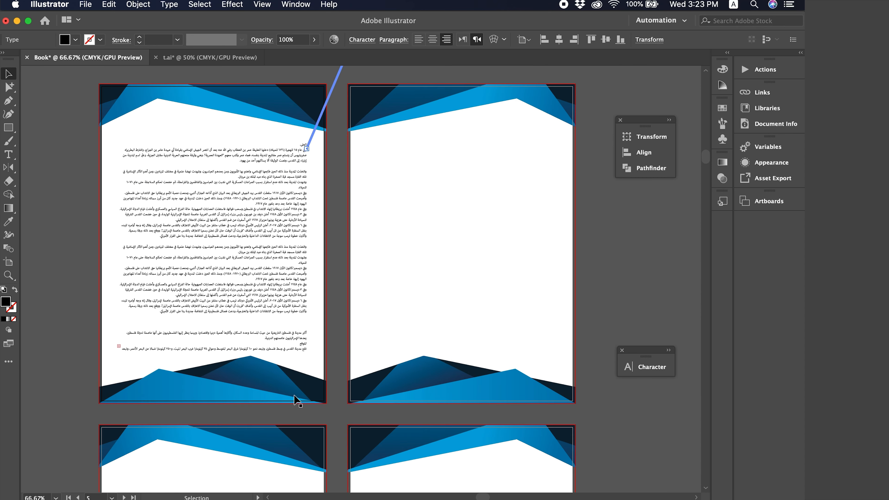
pyautogui.click(253, 247)
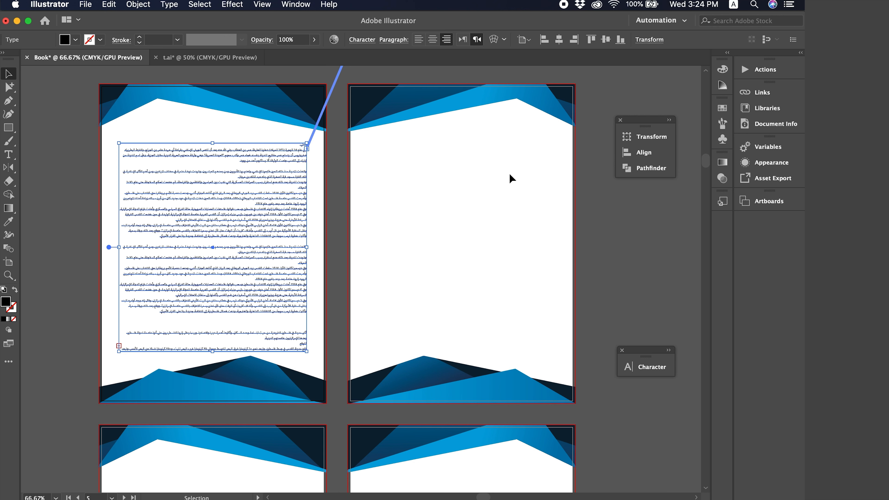
pyautogui.doubleClick(119, 346)
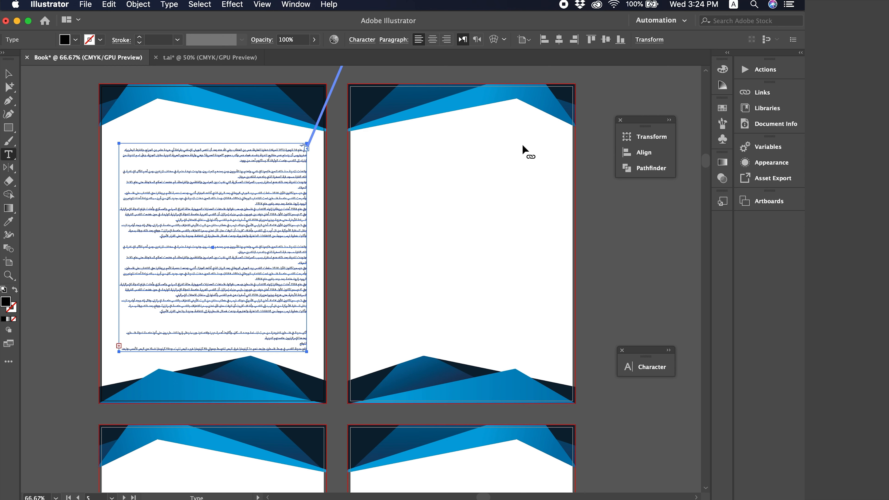
pyautogui.click(350, 168)
pyautogui.click(9, 86)
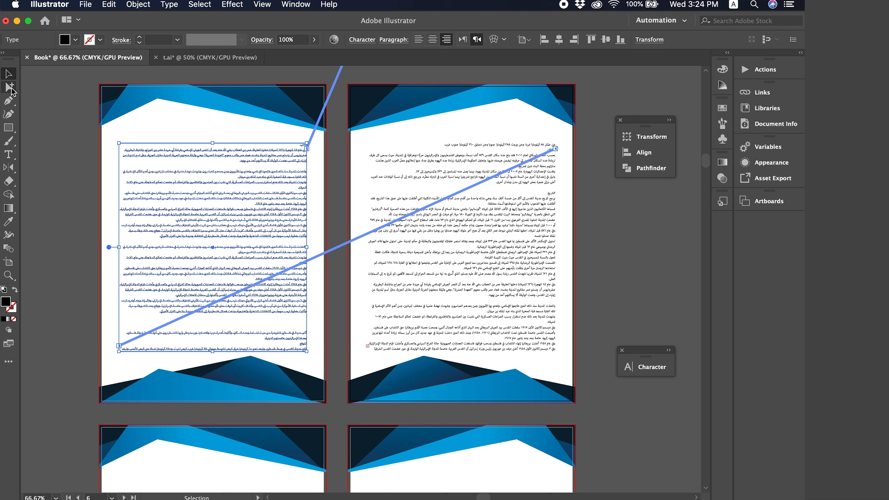
pyautogui.click(8, 75)
pyautogui.click(73, 131)
# Step: Review the text flow across the threaded pages, working back up to the first page
pyautogui.scroll(-3, 363, 204)
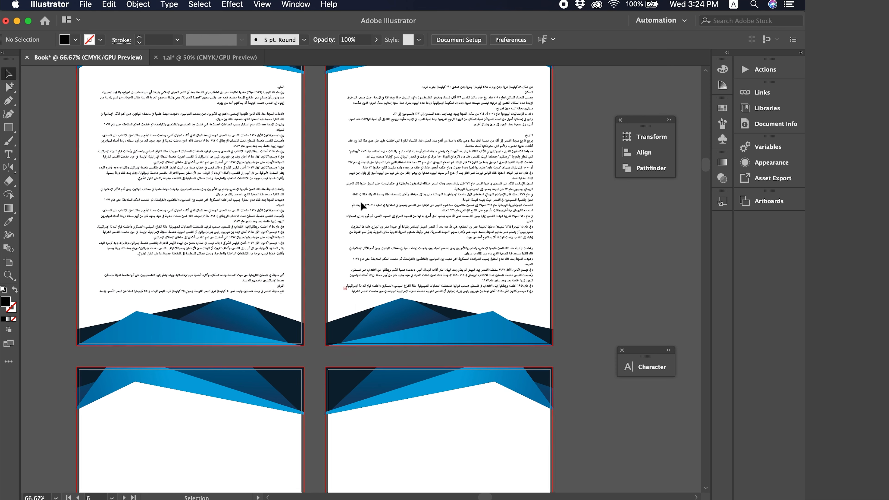
pyautogui.scroll(4, 363, 206)
pyautogui.scroll(10, 362, 205)
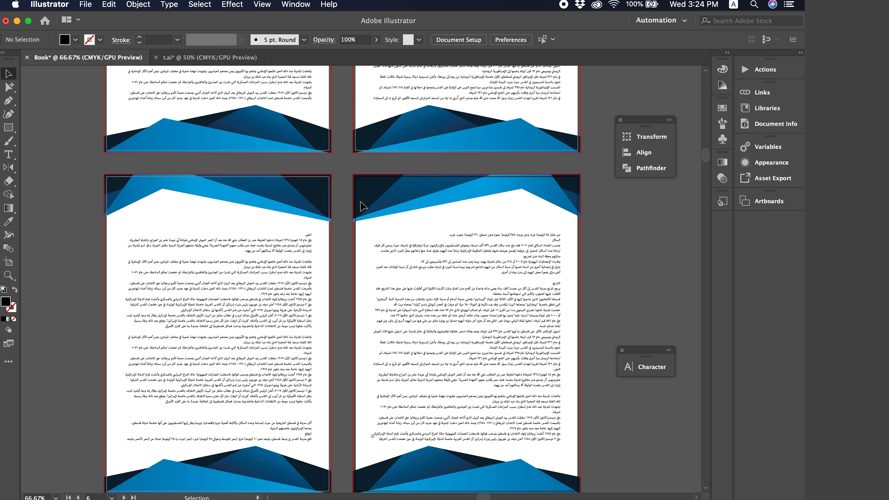
pyautogui.scroll(7, 360, 201)
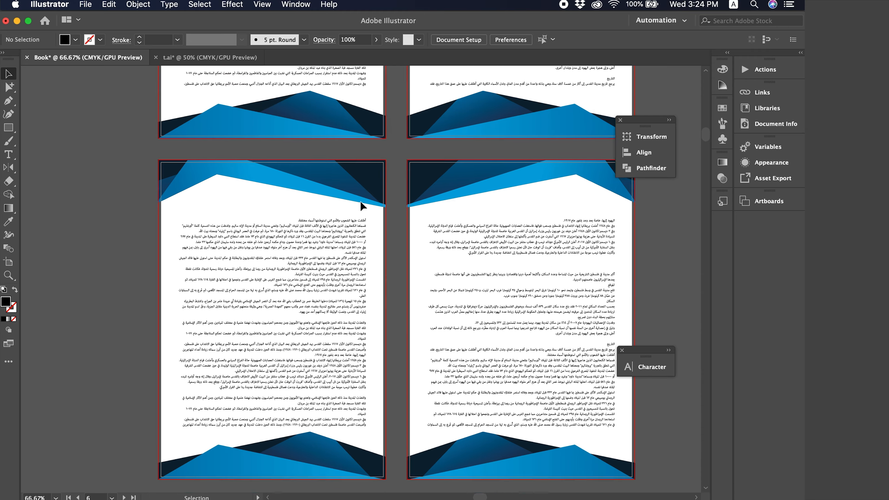
pyautogui.press('super+=')
pyautogui.scroll(6, 360, 202)
pyautogui.scroll(10, 363, 206)
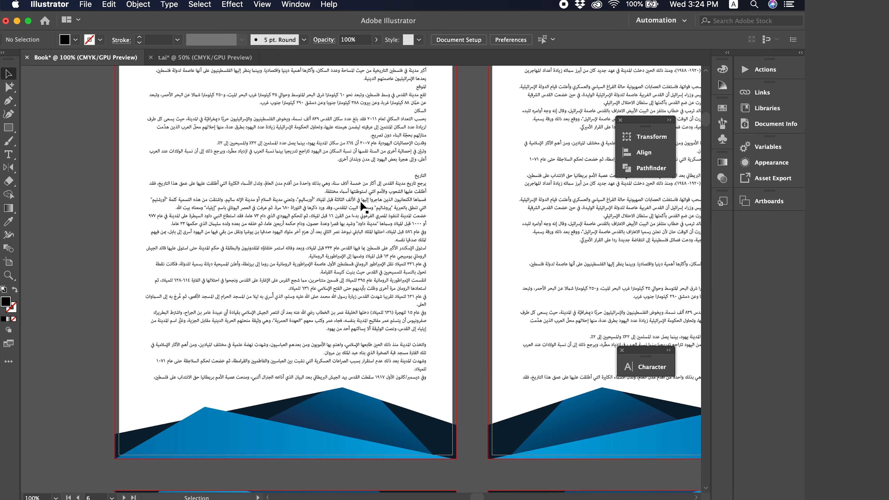
pyautogui.scroll(-8, 363, 207)
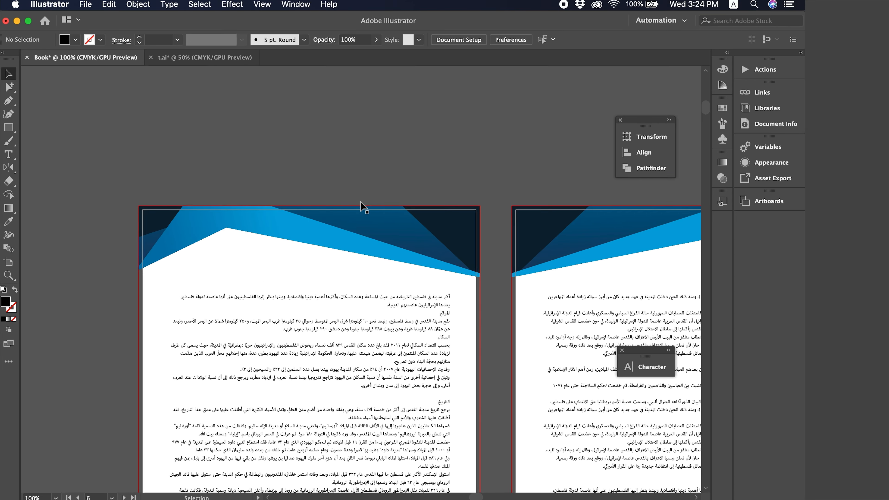
# Step: Select all of the threaded text from within the first page's frame and set its font to GE SS Two Light
pyautogui.click(362, 205)
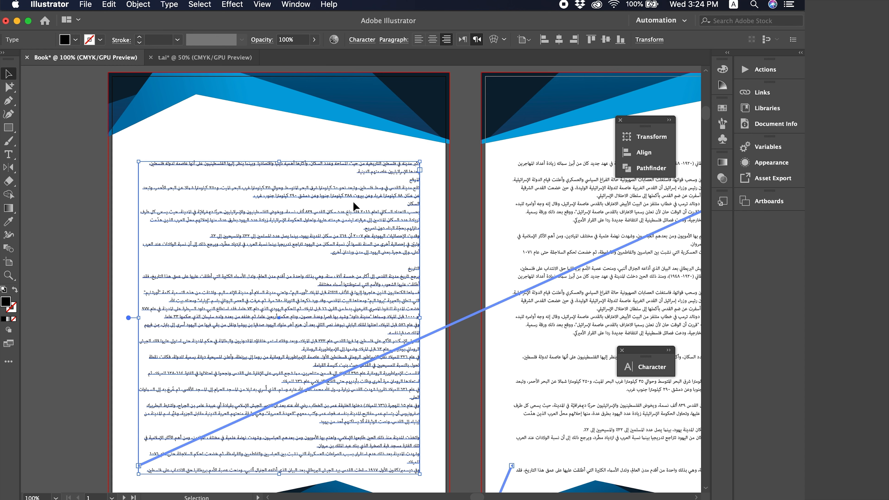
pyautogui.doubleClick(354, 202)
pyautogui.doubleClick(354, 203)
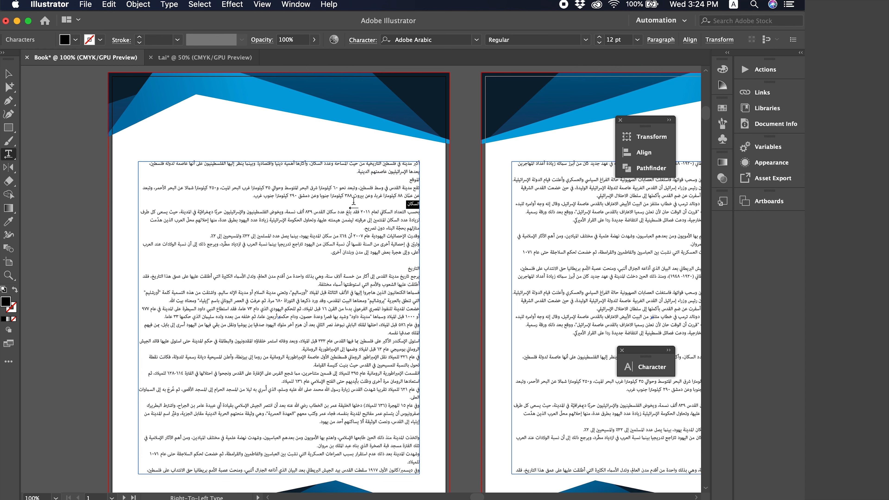
pyautogui.click(6, 156)
pyautogui.click(287, 187)
pyautogui.press('super+a')
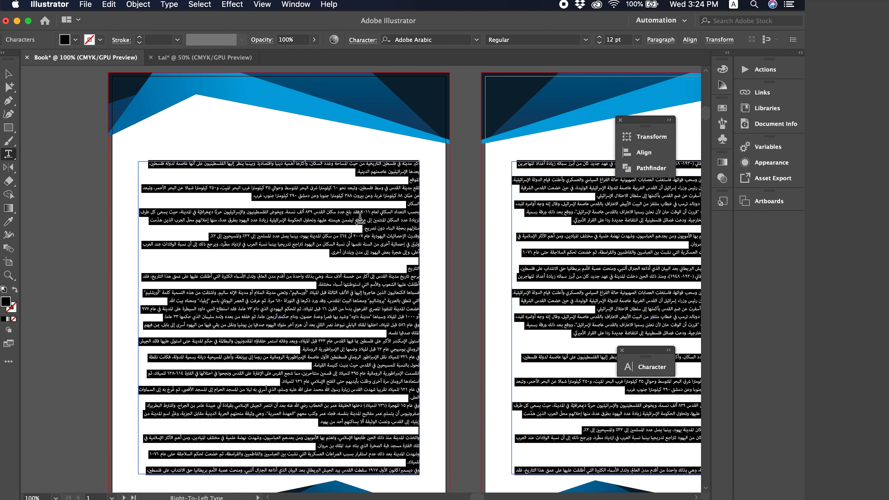
pyautogui.click(645, 367)
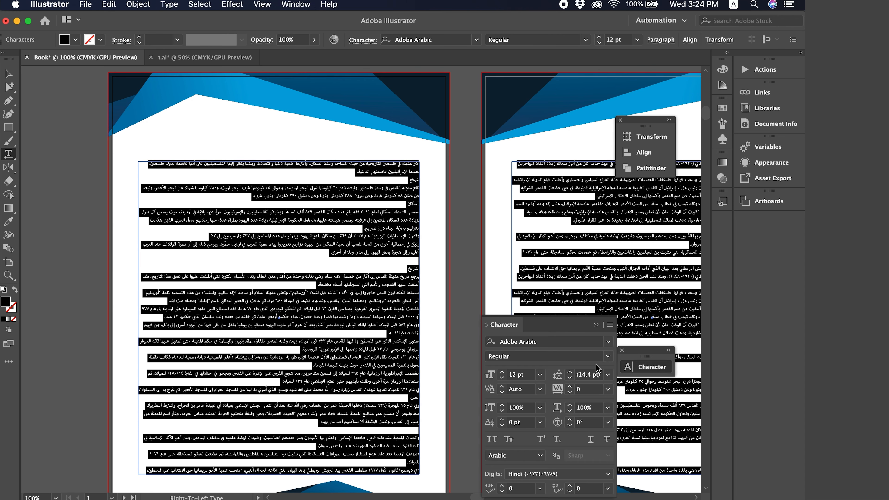
pyautogui.click(561, 344)
pyautogui.write('ge')
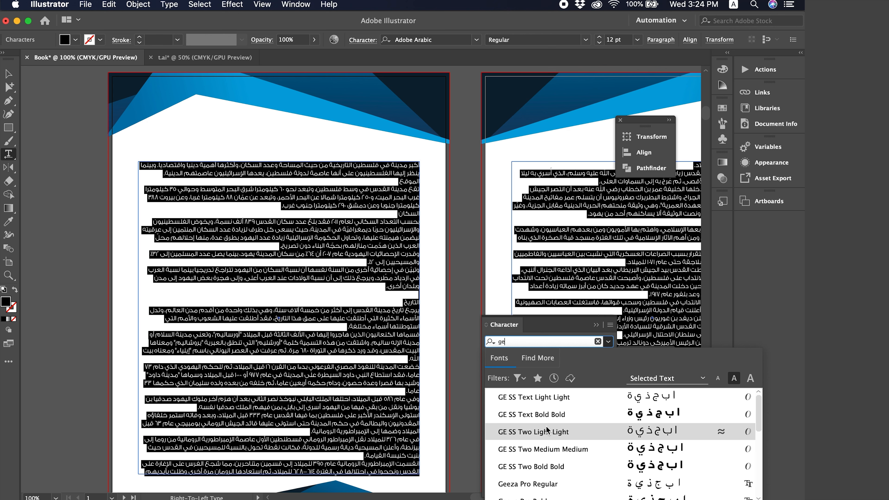
pyautogui.click(548, 430)
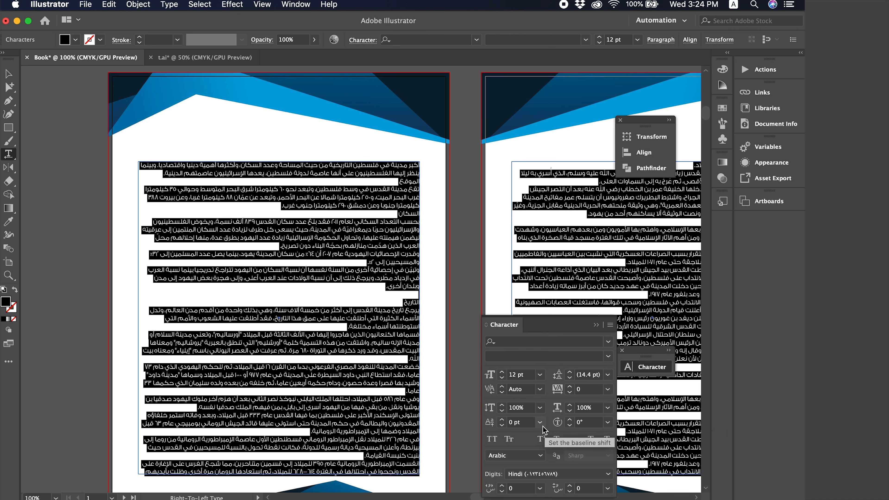
# Step: Justify all of the threaded text with the last line aligned right, and deselect it
pyautogui.click(661, 43)
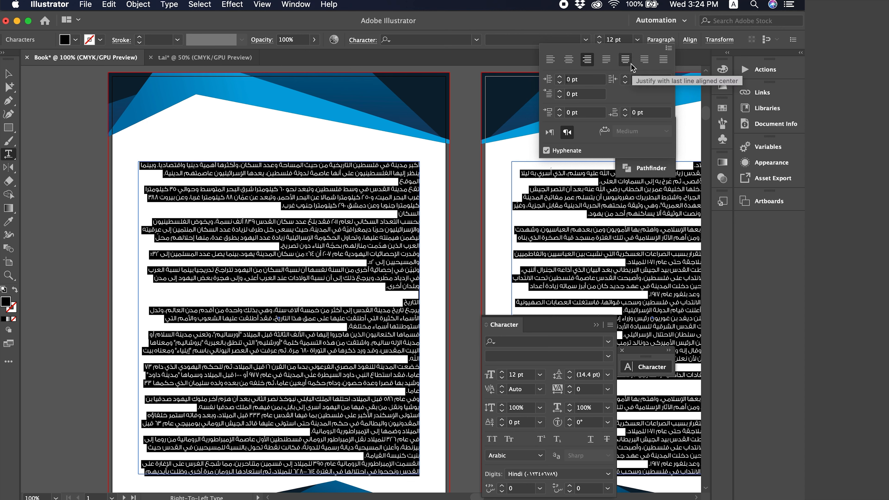
pyautogui.click(643, 67)
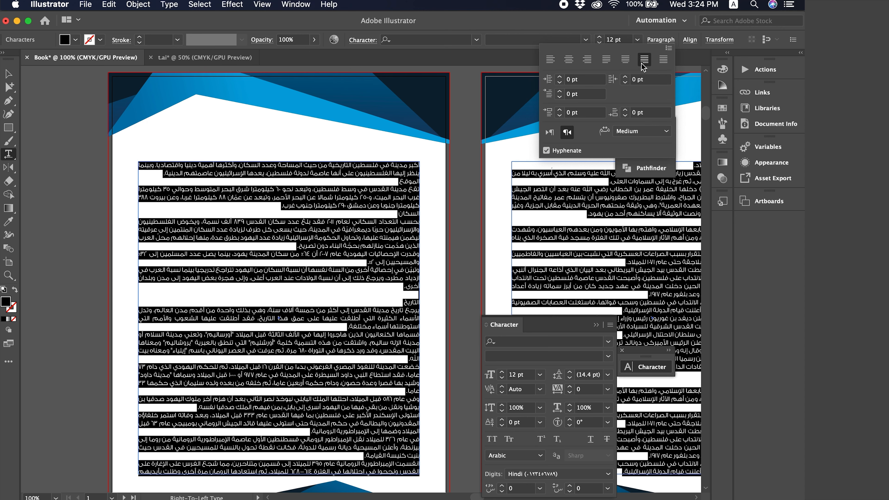
pyautogui.click(7, 81)
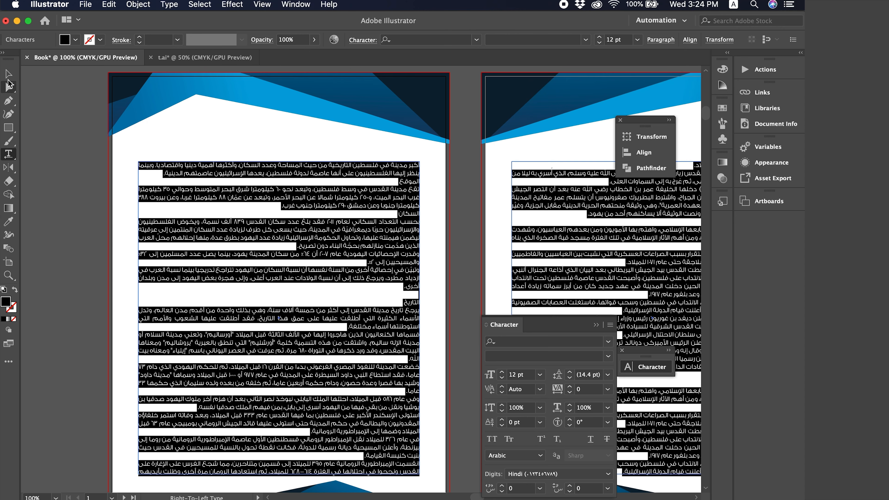
pyautogui.click(83, 134)
# Step: Examine the formatted text on all the pages with the panels temporarily hidden
pyautogui.press('Tab')
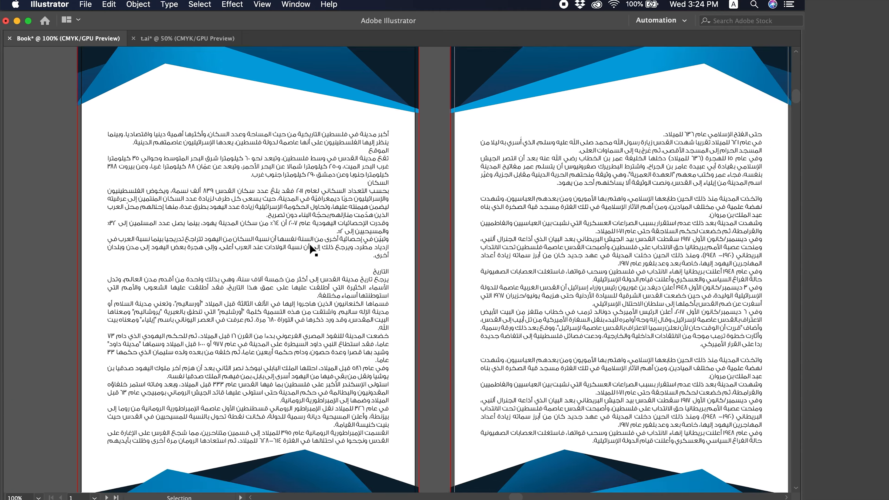
pyautogui.scroll(-3, 309, 244)
pyautogui.scroll(-5, 309, 245)
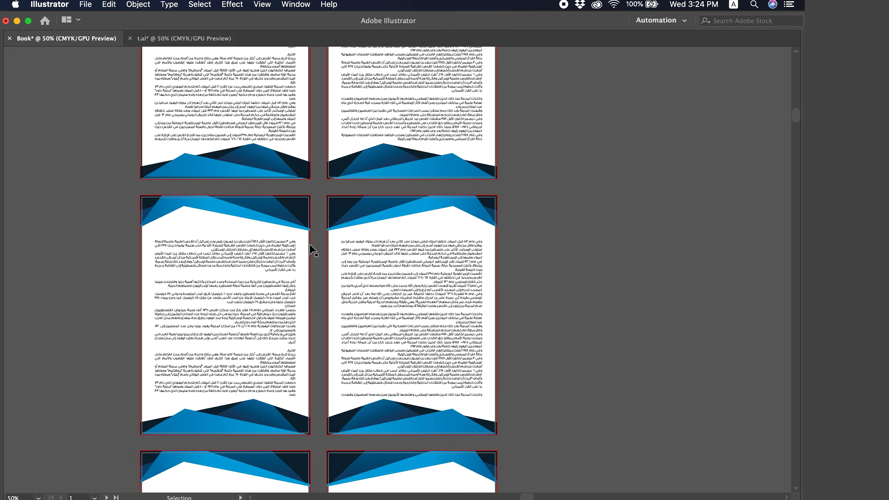
pyautogui.scroll(-5, 312, 250)
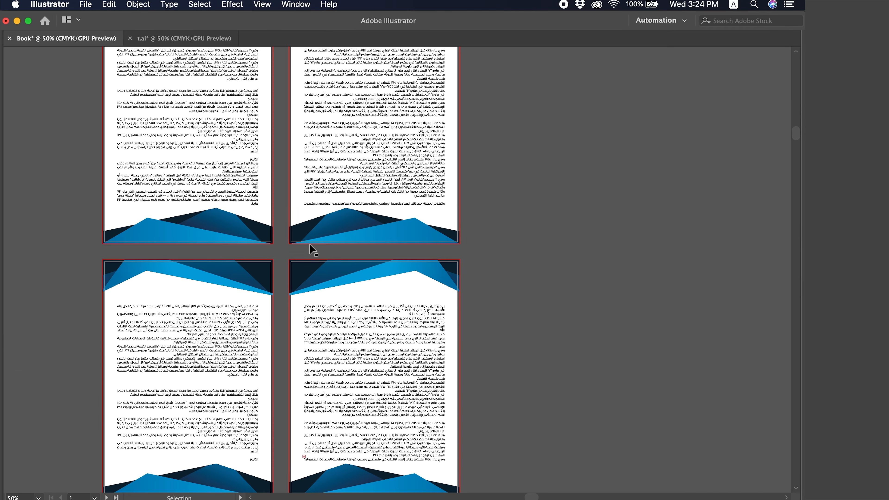
pyautogui.scroll(-6, 313, 249)
pyautogui.scroll(1, 314, 249)
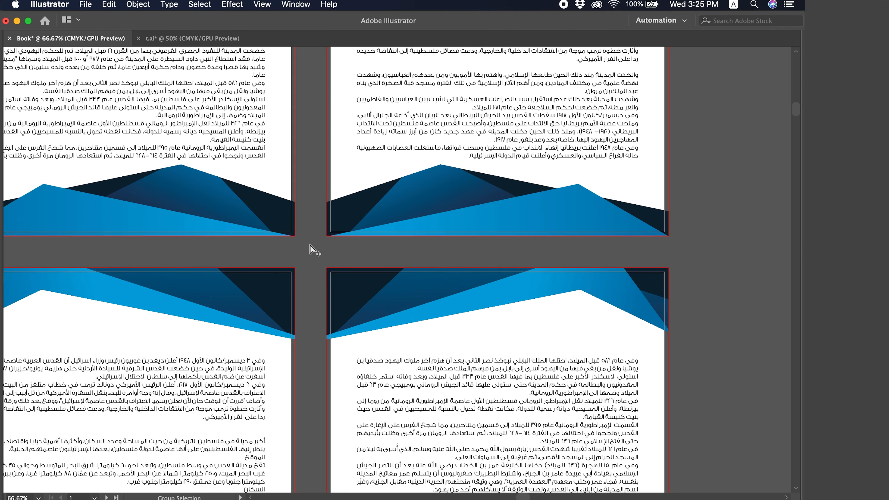
pyautogui.scroll(8, 310, 245)
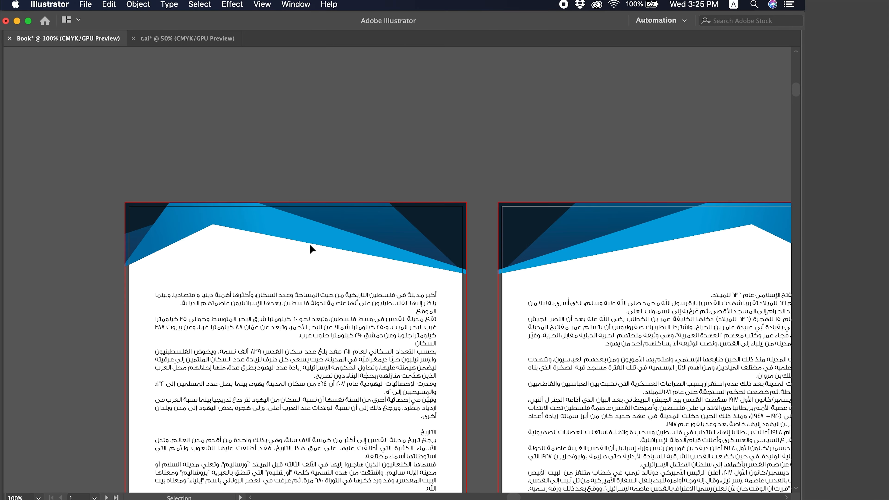
pyautogui.scroll(-10, 311, 248)
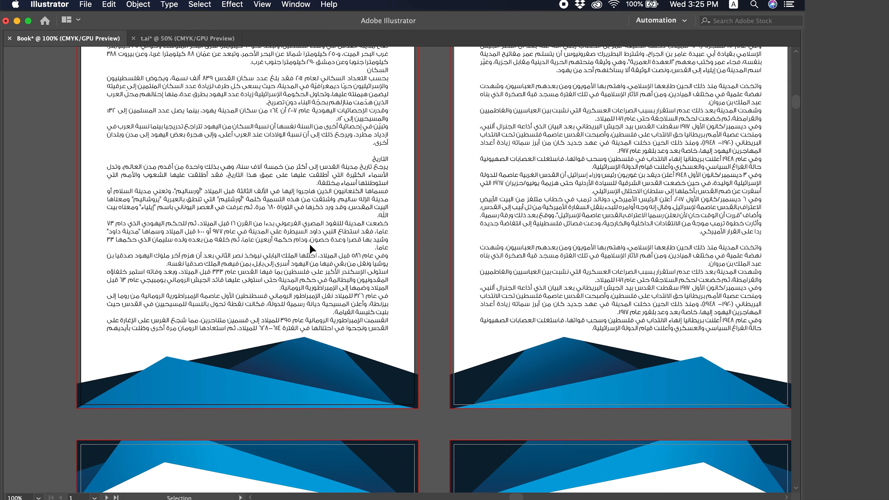
pyautogui.press('Tab')
# Step: Create a small text frame for the page number beside the first page and move it onto the page's blue footer
pyautogui.scroll(-2, 309, 243)
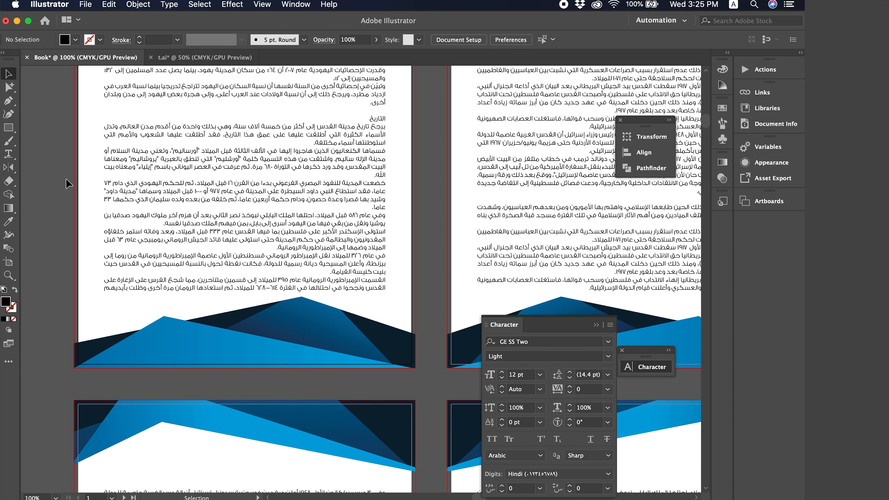
pyautogui.click(9, 154)
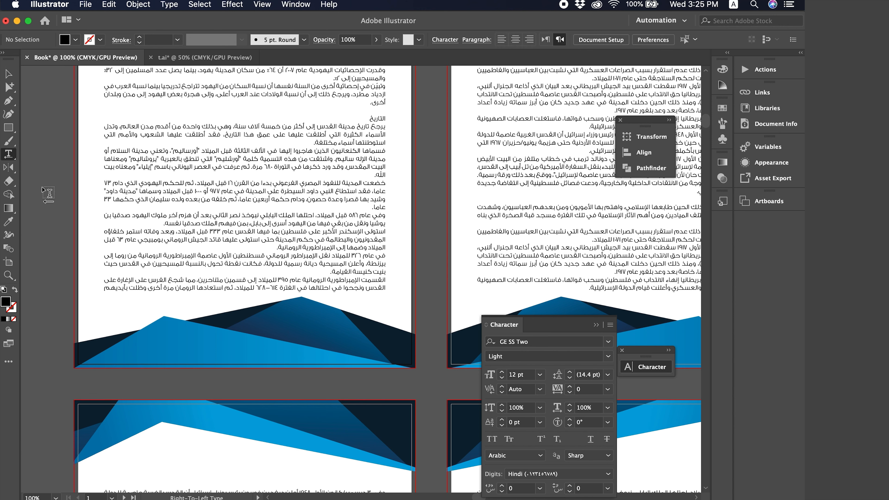
pyautogui.click(55, 185)
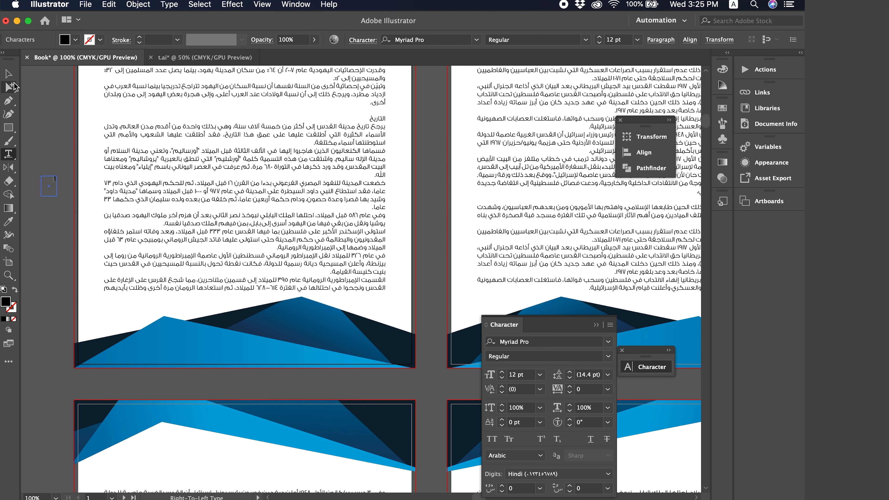
pyautogui.click(8, 73)
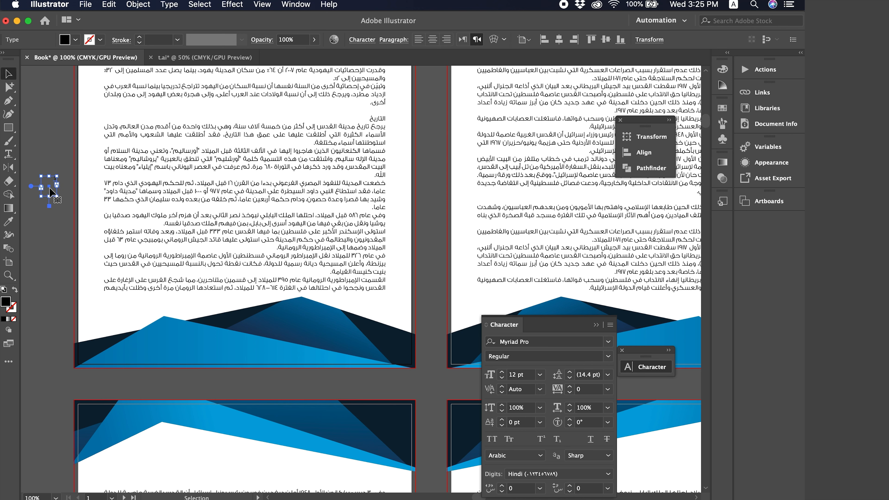
pyautogui.moveTo(52, 192); pyautogui.dragTo(198, 347)
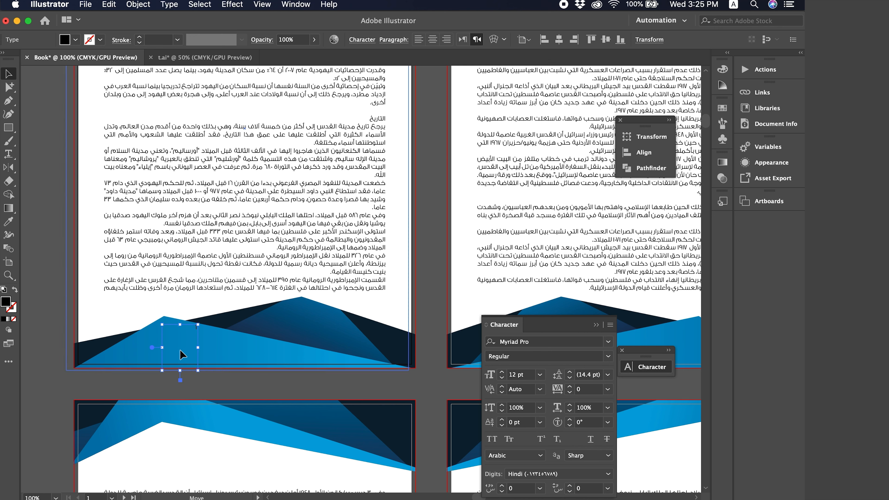
# Step: Undo the accidental resizing of the small text frame and shift of the footer artwork, and check the first page without panels
pyautogui.click(203, 389)
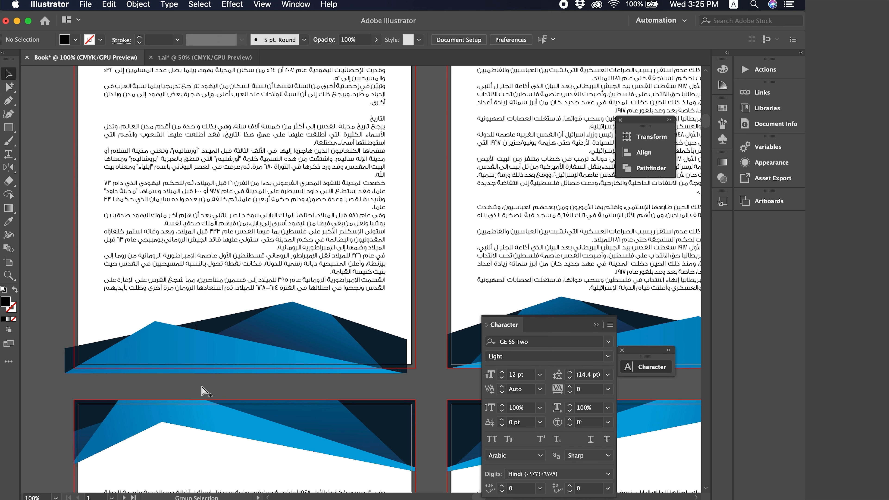
pyautogui.press('super+z')
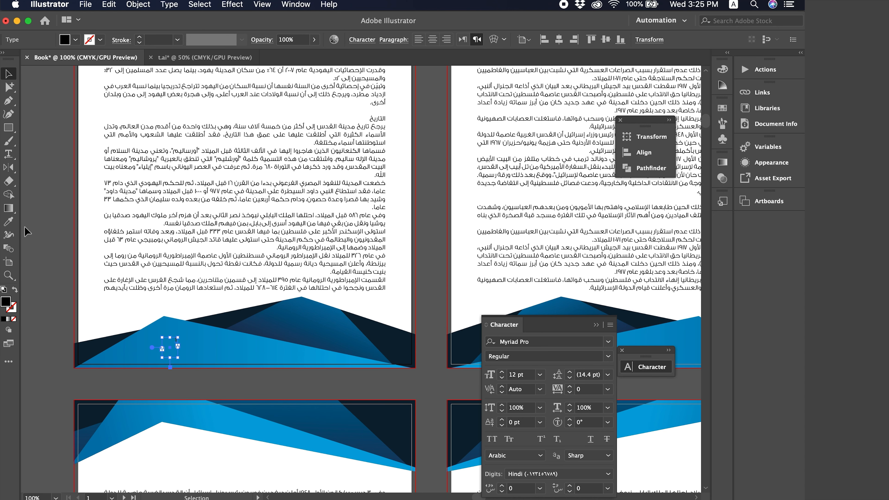
pyautogui.click(147, 300)
pyautogui.press('Tab')
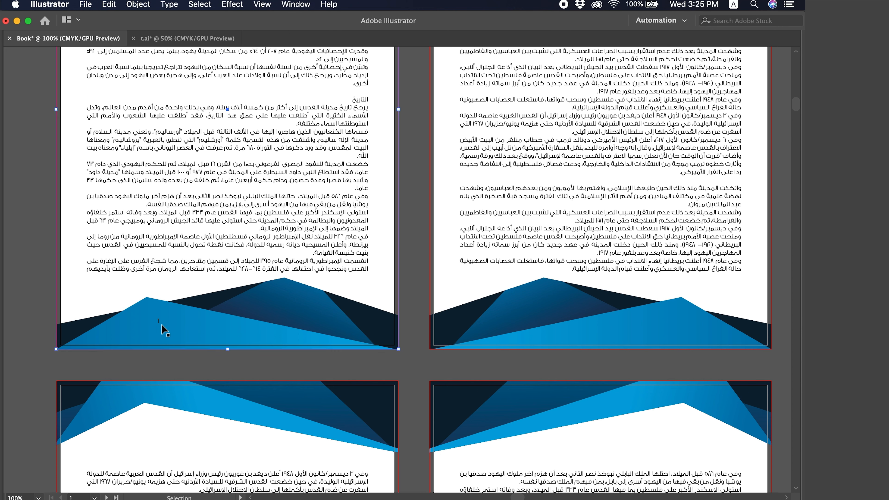
pyautogui.click(157, 324)
pyautogui.moveTo(162, 328)
pyautogui.mouseDown()
pyautogui.moveTo(180, 329)
pyautogui.moveTo(164, 334)
pyautogui.mouseUp()
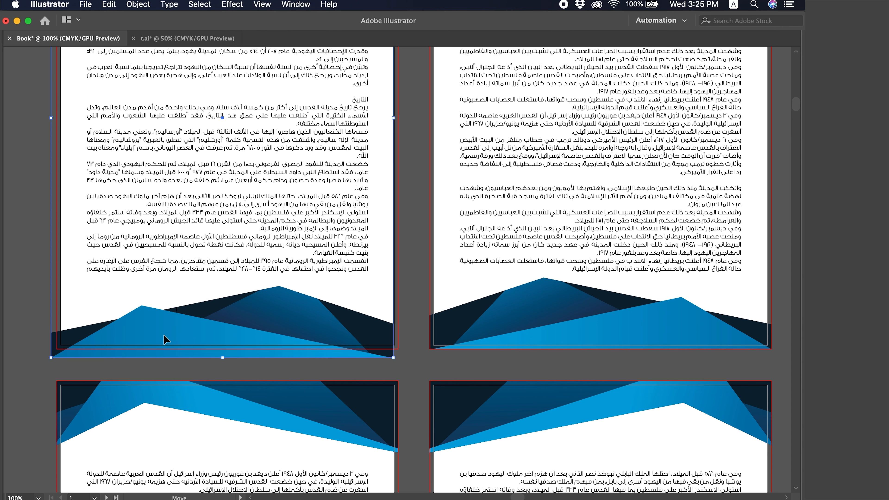
pyautogui.press('super+z')
pyautogui.press('super+z')
pyautogui.press('v')
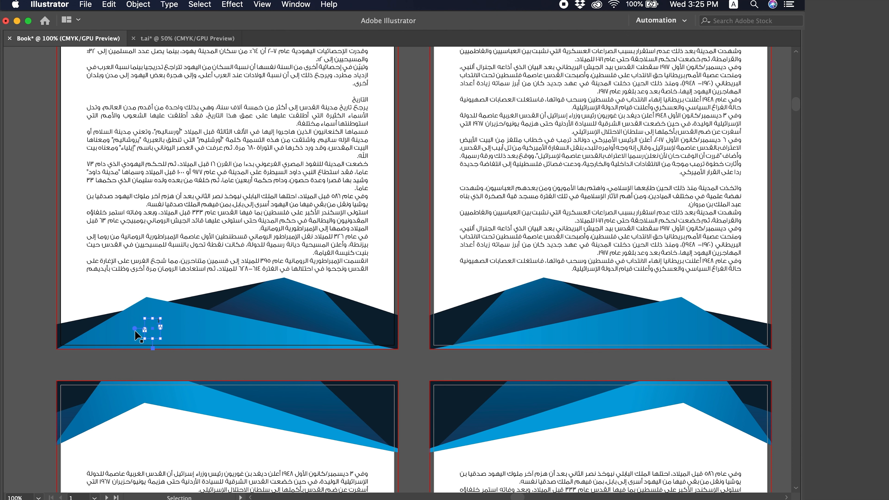
# Step: Undo the small page-number text frame on the first page's footer and show the panels again
pyautogui.press('super+z')
pyautogui.press('super+z')
pyautogui.press('super+c')
pyautogui.press('super+shift+v')
pyautogui.click(152, 337)
pyautogui.press('Tab')
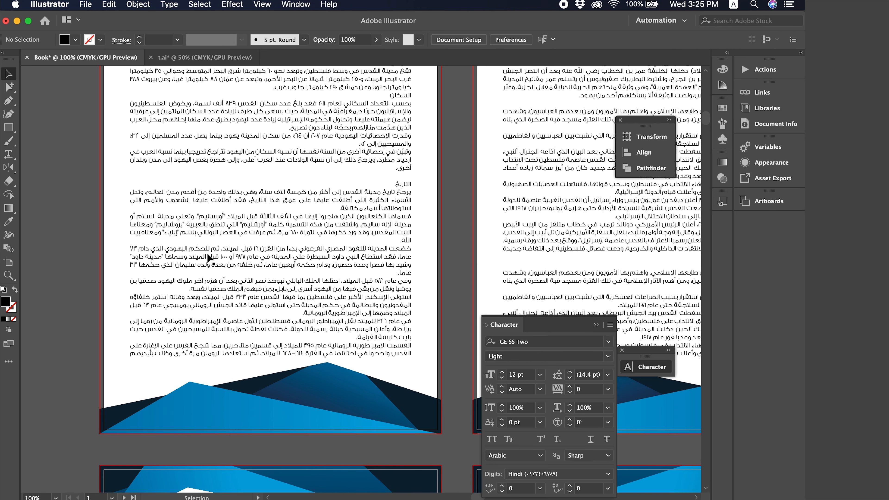
# Step: Shorten the third page's threaded text frame from its lower edge to free space for a picture above the footer
pyautogui.click(367, 282)
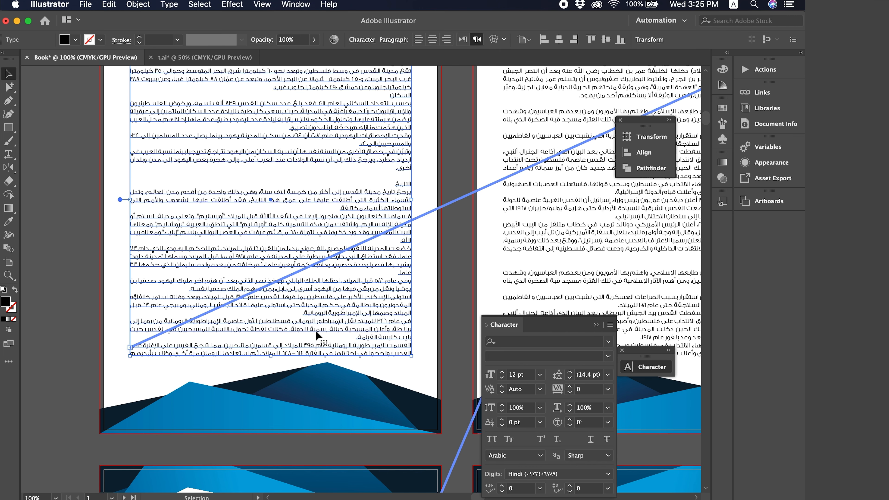
pyautogui.scroll(-10, 317, 330)
pyautogui.scroll(-4, 316, 330)
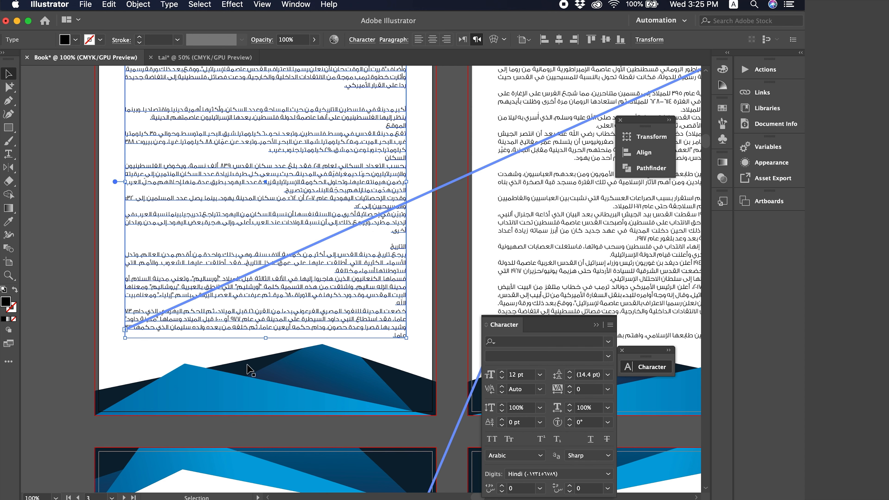
pyautogui.moveTo(266, 339); pyautogui.dragTo(268, 281)
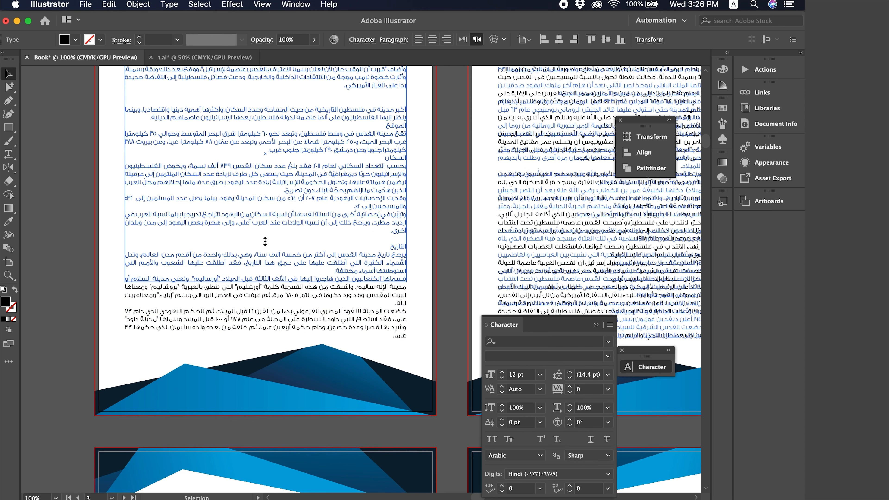
pyautogui.moveTo(265, 242); pyautogui.dragTo(259, 224)
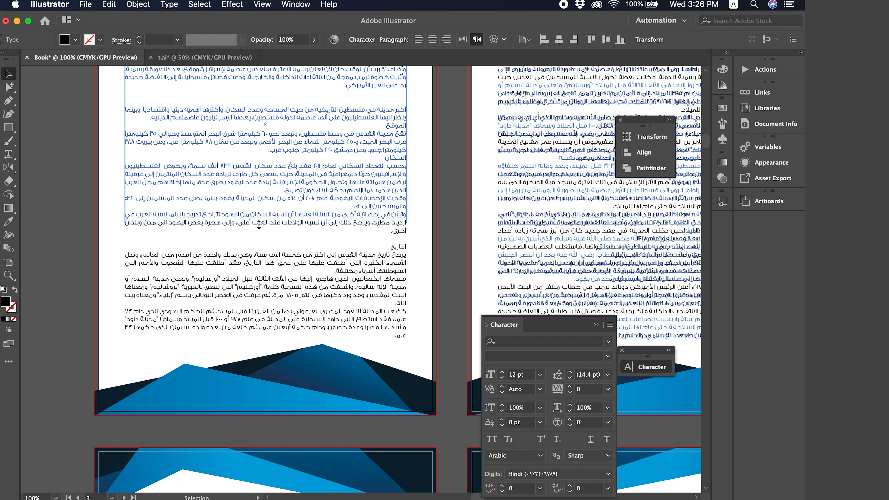
pyautogui.moveTo(259, 233); pyautogui.dragTo(260, 235)
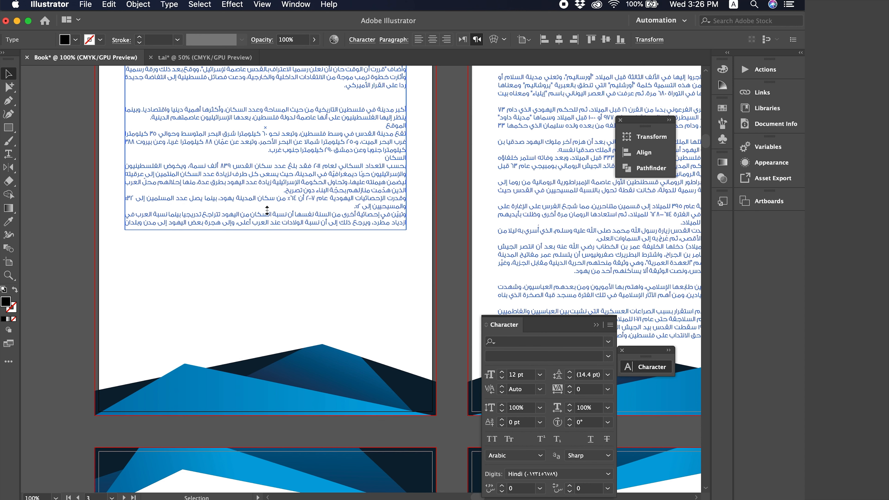
pyautogui.moveTo(267, 210); pyautogui.dragTo(268, 209)
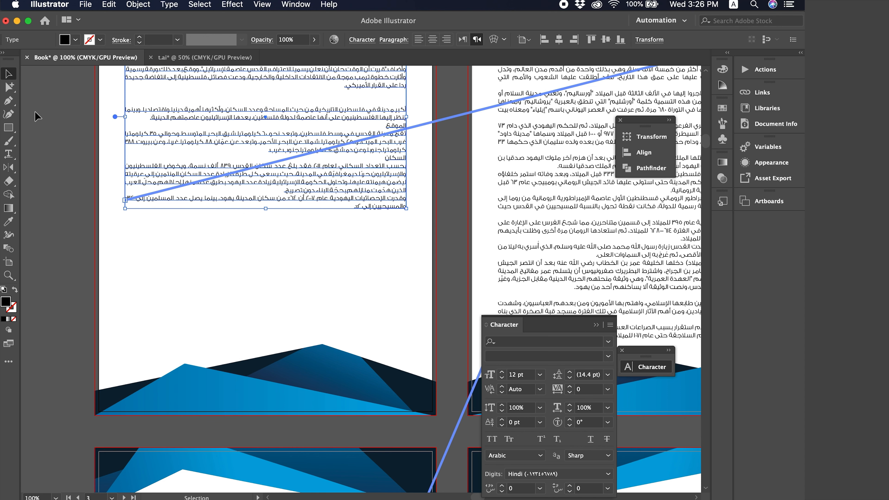
# Step: Place the PSD photo of the man at his desk as a linked file in the empty area of the third page
pyautogui.click(8, 87)
pyautogui.click(81, 168)
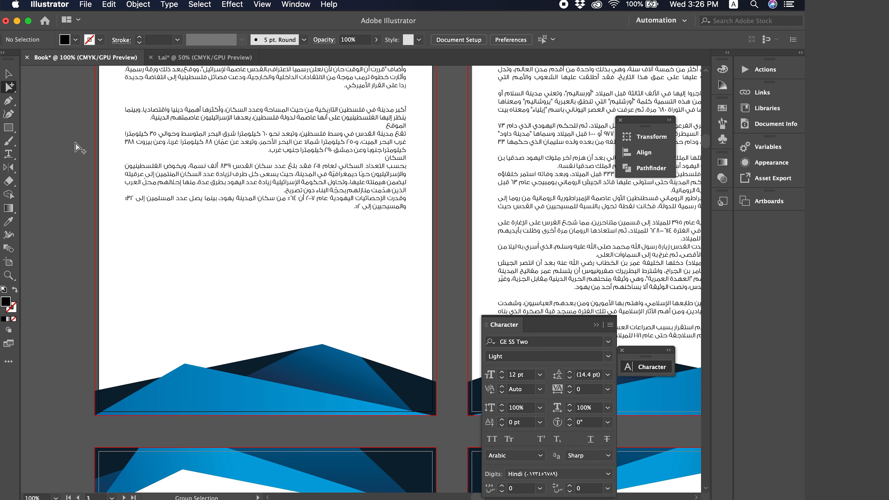
pyautogui.click(85, 4)
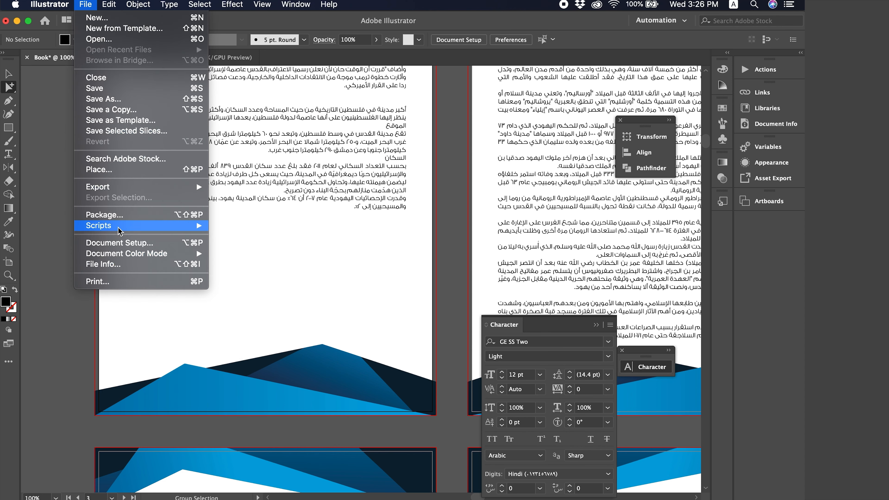
pyautogui.click(124, 169)
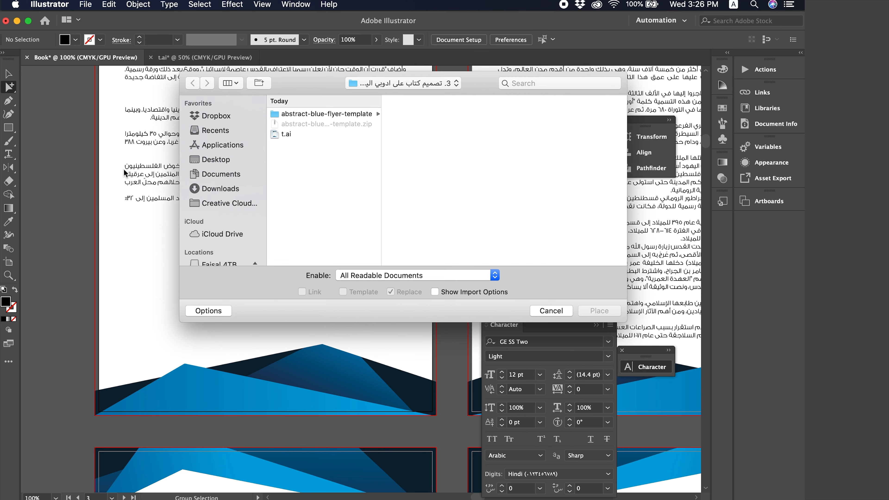
pyautogui.click(390, 84)
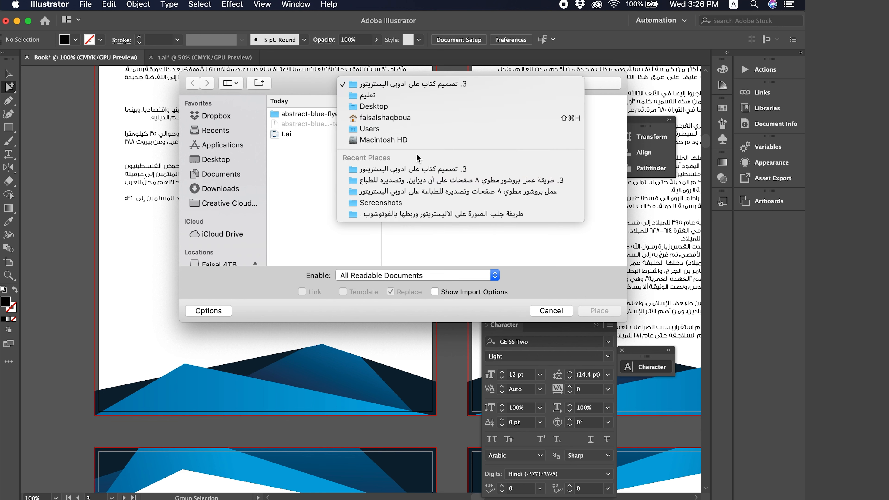
pyautogui.click(423, 183)
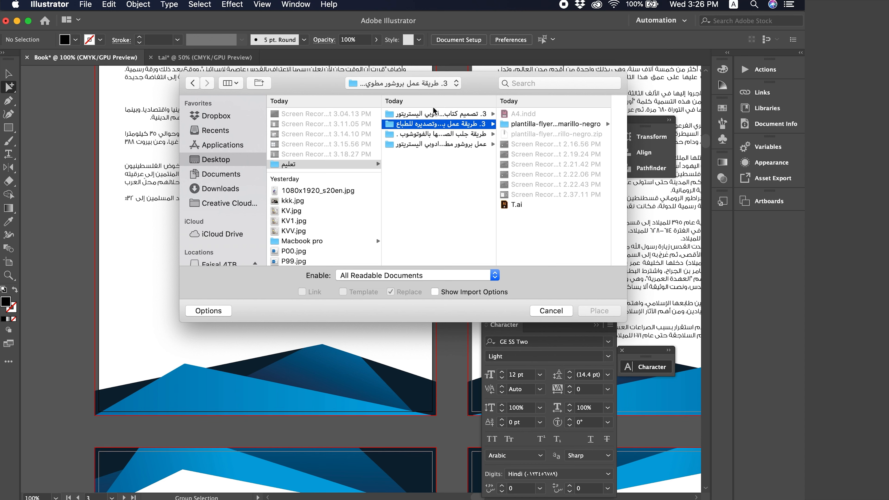
pyautogui.click(420, 85)
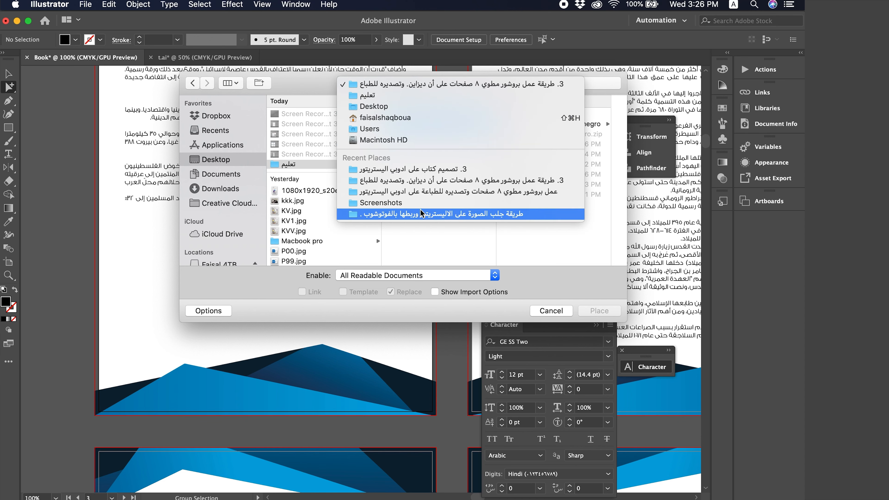
pyautogui.click(418, 217)
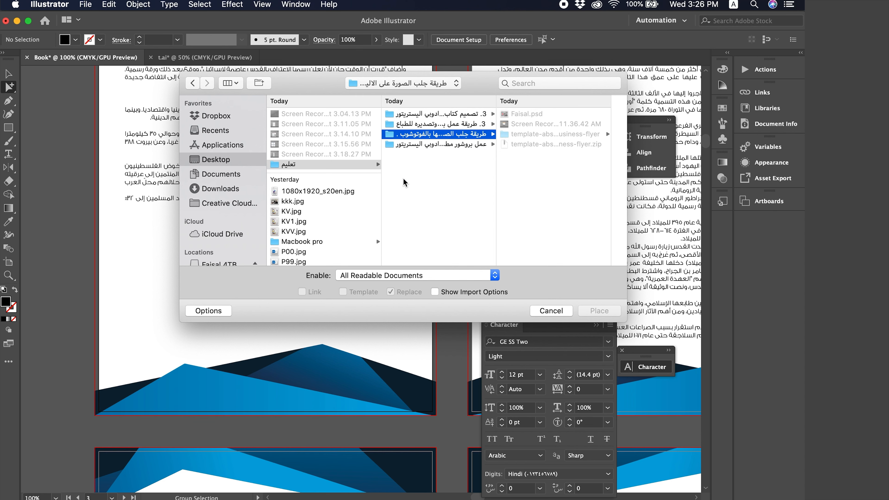
pyautogui.click(521, 115)
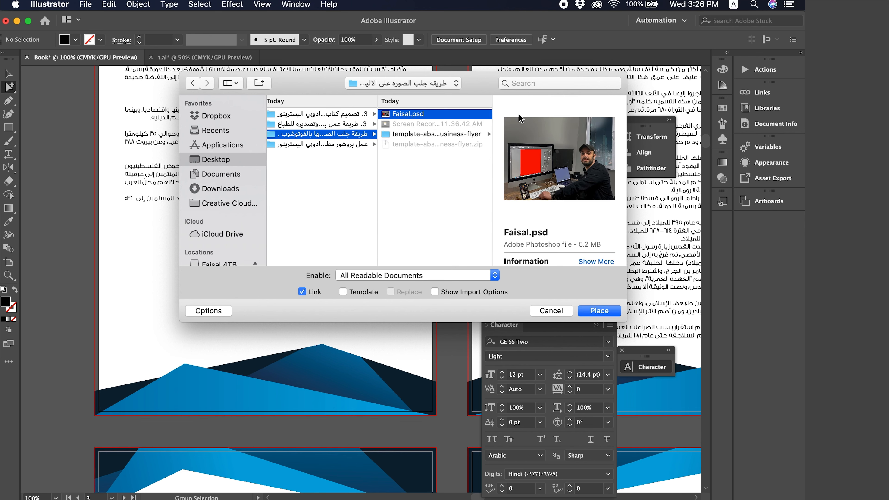
pyautogui.click(610, 314)
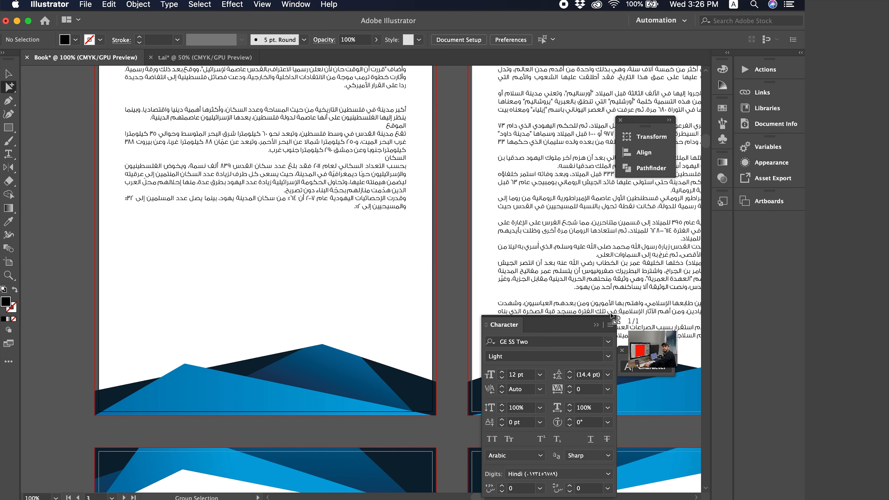
pyautogui.click(196, 272)
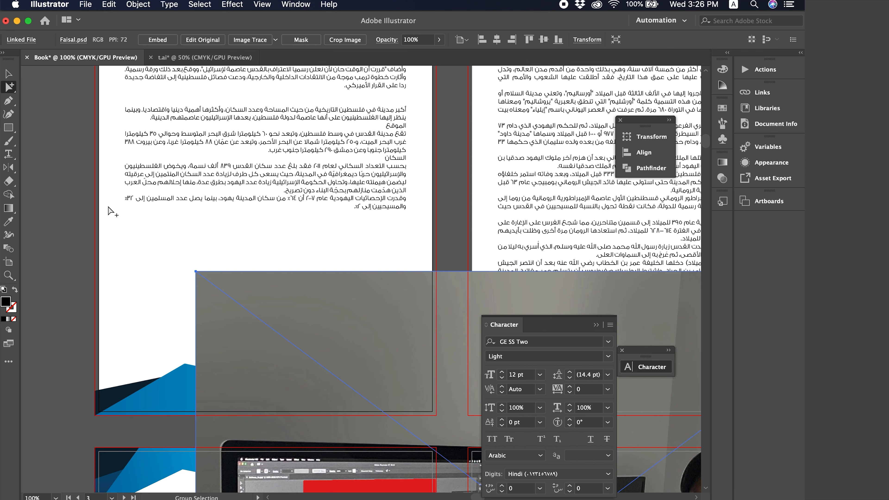
# Step: Scale the placed photo down proportionally and position it between the third page's text and the blue footer
pyautogui.press('v')
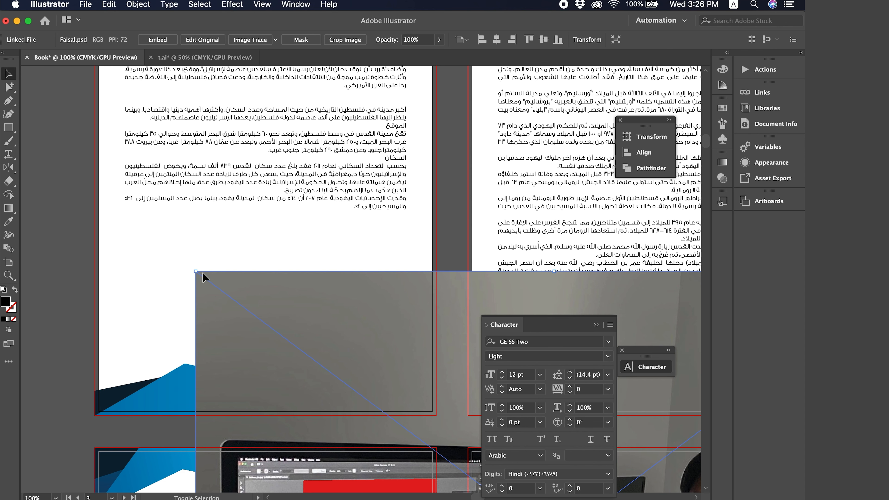
pyautogui.moveTo(199, 274); pyautogui.dragTo(347, 384)
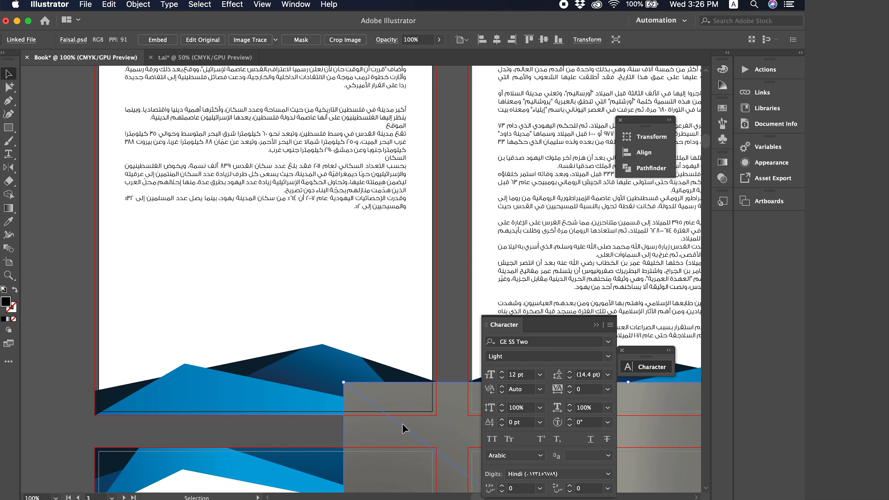
pyautogui.moveTo(403, 426); pyautogui.dragTo(229, 267)
pyautogui.moveTo(173, 226); pyautogui.dragTo(351, 359)
pyautogui.moveTo(417, 427); pyautogui.dragTo(201, 265)
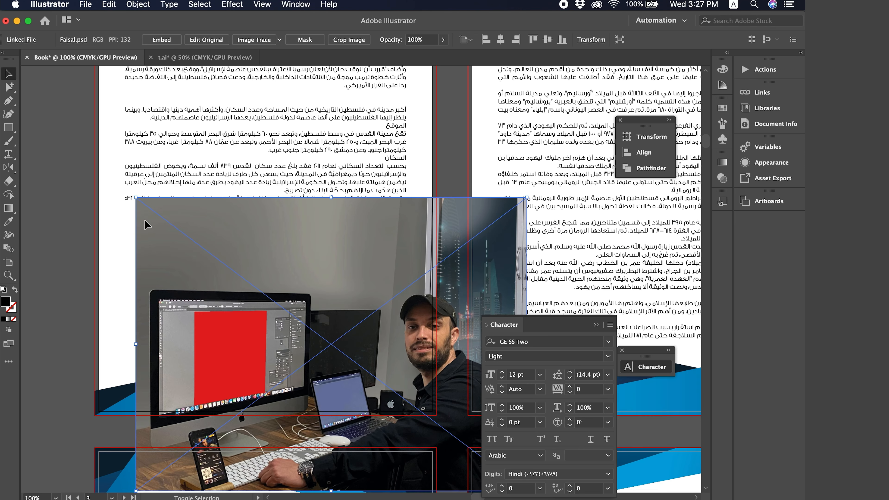
pyautogui.moveTo(136, 199); pyautogui.dragTo(181, 218)
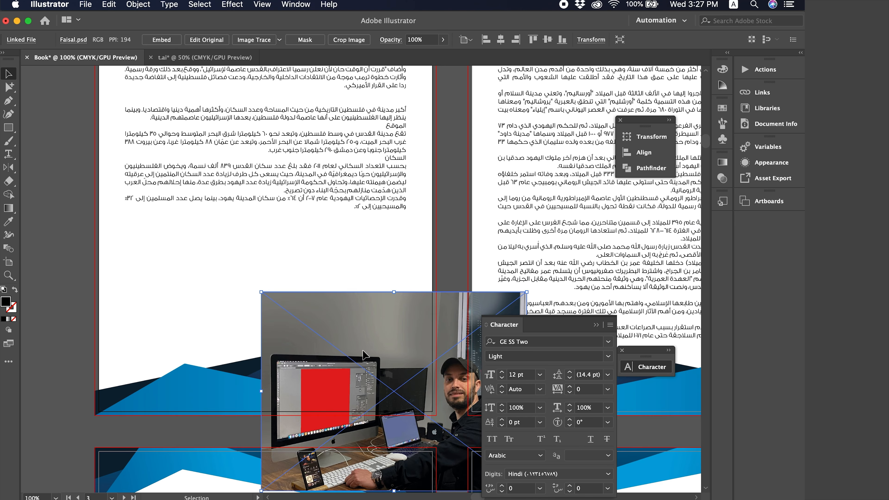
pyautogui.moveTo(364, 353); pyautogui.dragTo(228, 206)
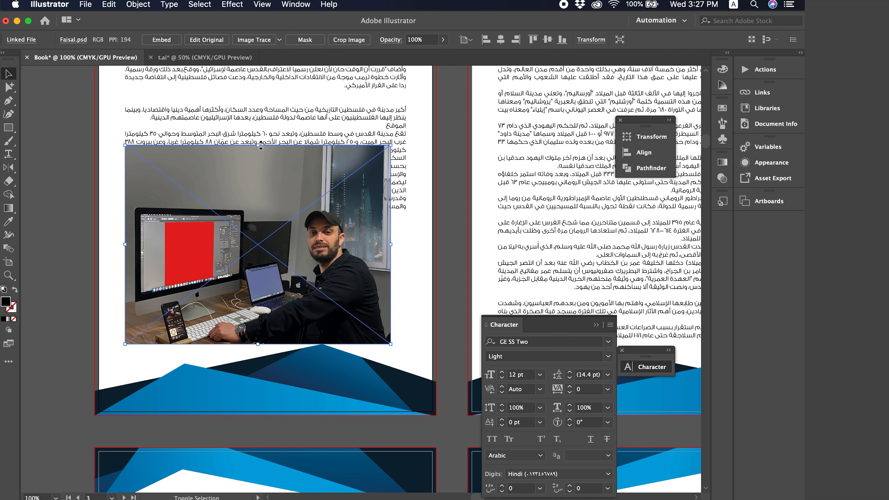
pyautogui.moveTo(262, 145); pyautogui.dragTo(265, 191)
pyautogui.moveTo(285, 257); pyautogui.dragTo(295, 252)
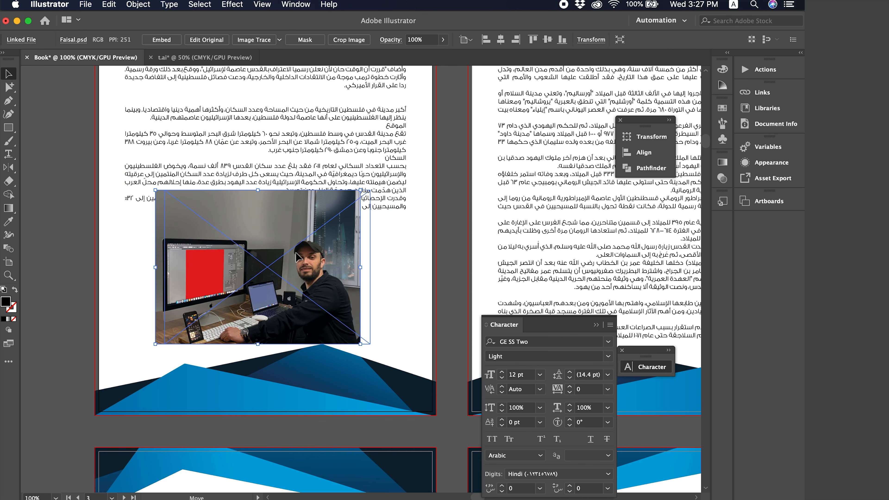
# Step: Draw a rectangle about 12.7 × 8.33 cm over the photo and use it as the photo's clipping mask
pyautogui.hscroll(-3, 183, 216)
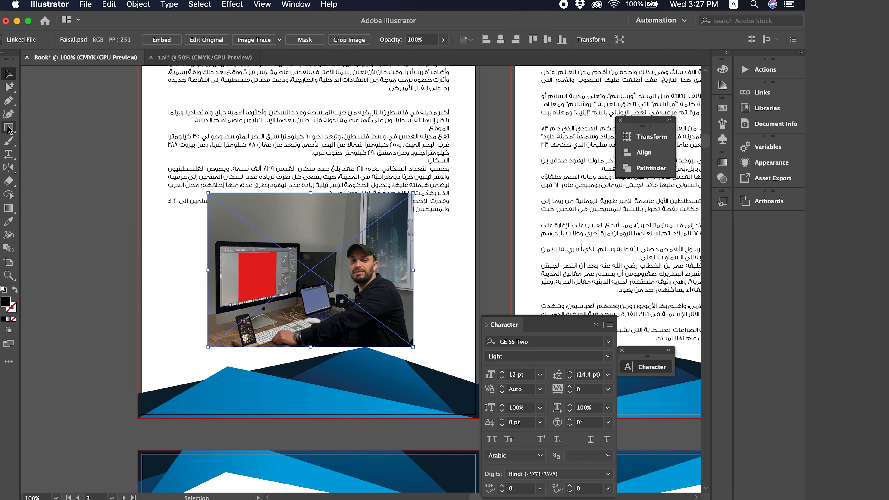
pyautogui.click(8, 128)
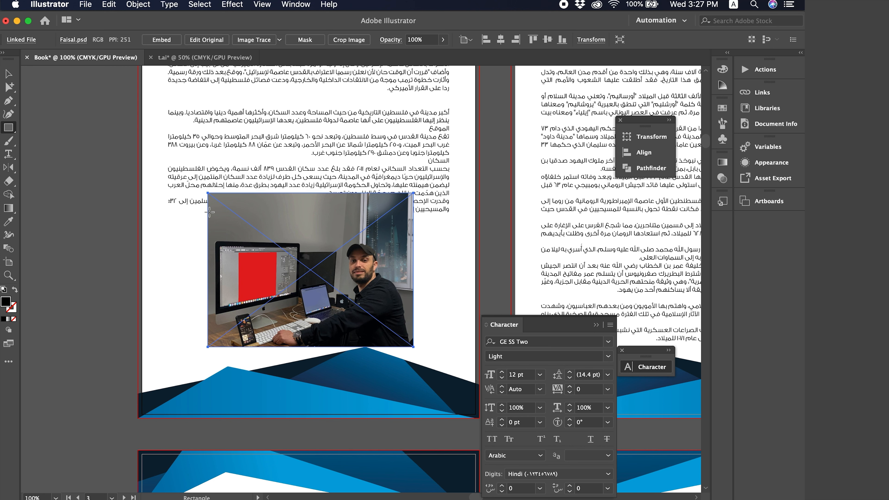
pyautogui.moveTo(209, 211); pyautogui.dragTo(410, 344)
pyautogui.press('v')
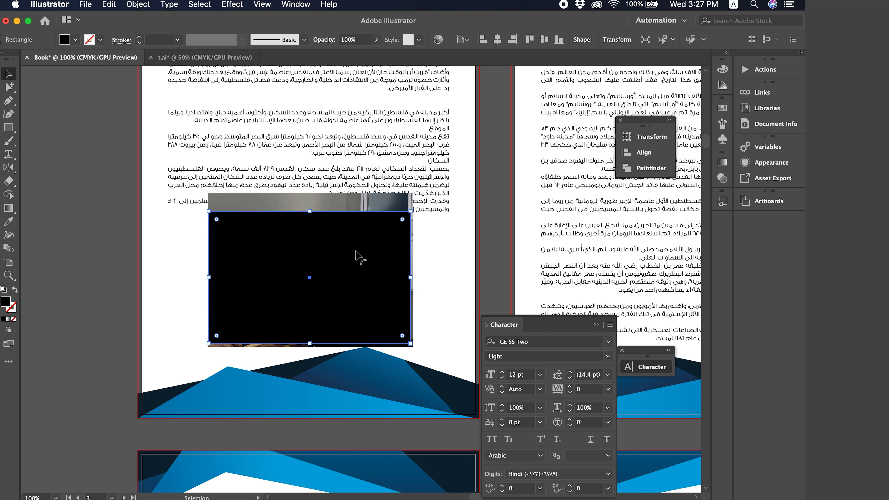
pyautogui.keyDown('shift'); pyautogui.click(264, 204); pyautogui.keyUp('shift')
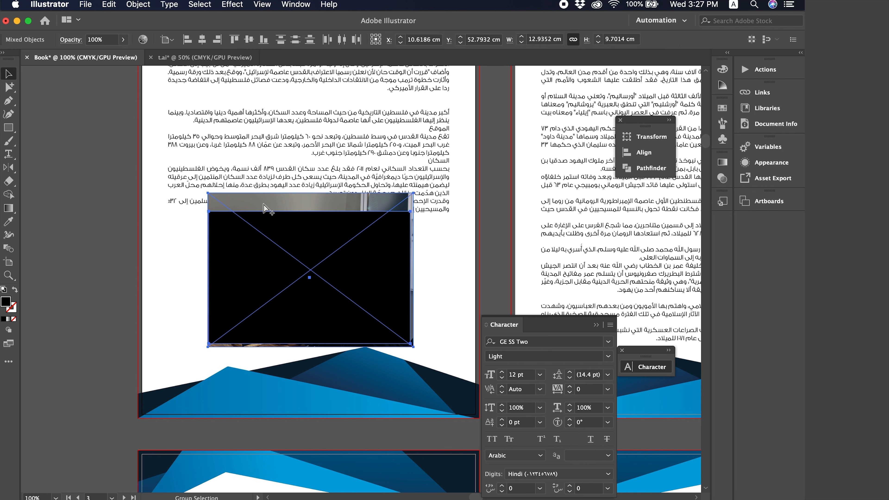
pyautogui.press('super+7')
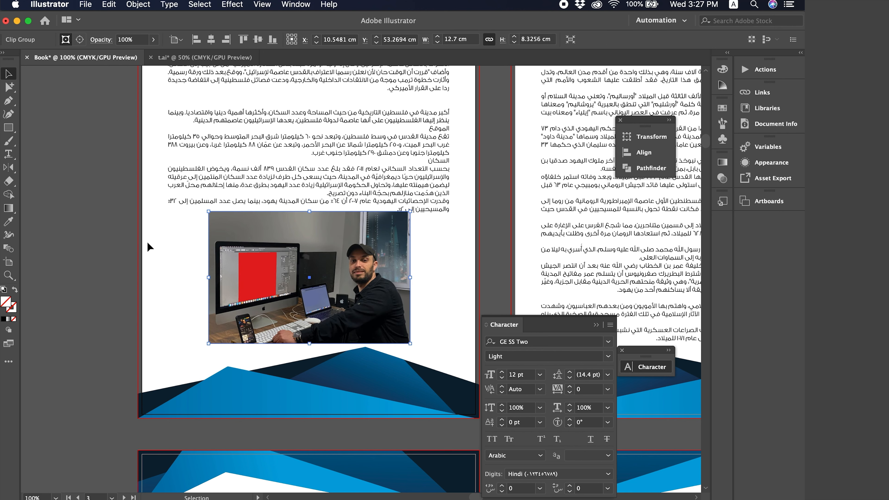
# Step: Lower the mask's upper edge to crop the photo to about 7.48 cm high, and move the clipped photo up slightly
pyautogui.click(122, 227)
pyautogui.press('a')
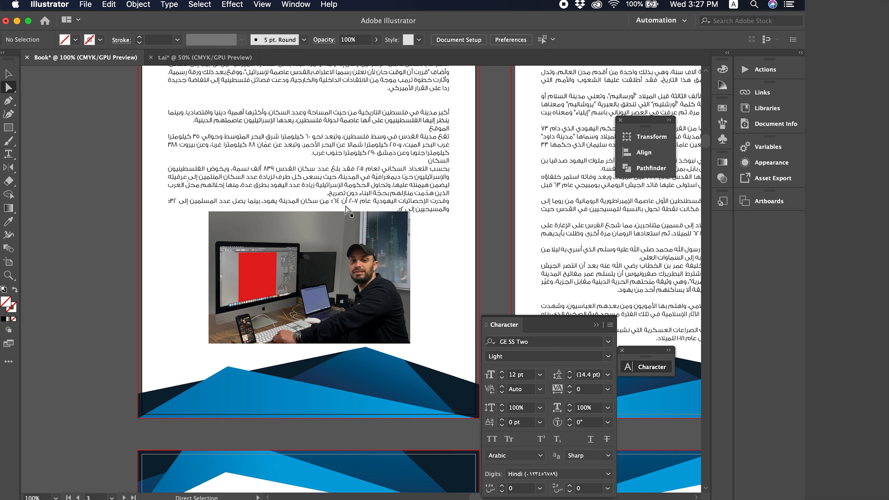
pyautogui.click(342, 216)
pyautogui.moveTo(342, 216); pyautogui.dragTo(342, 230)
pyautogui.click(96, 223)
pyautogui.click(8, 74)
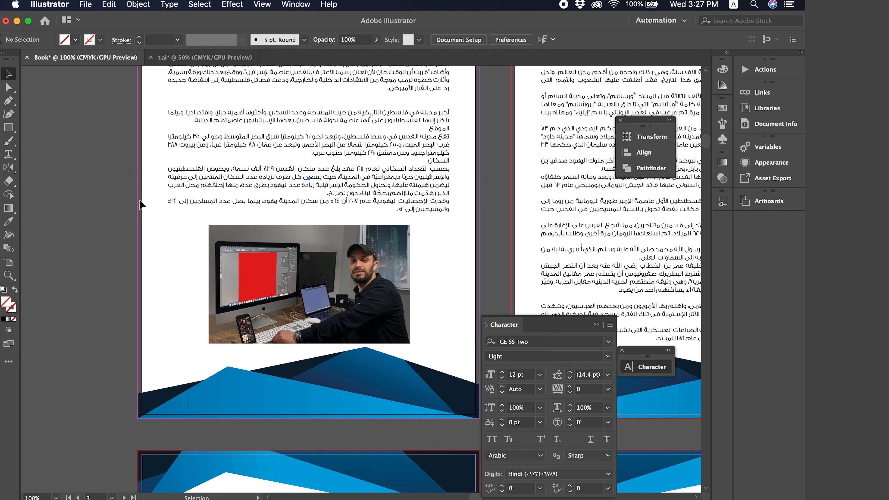
pyautogui.click(369, 285)
pyautogui.moveTo(369, 284); pyautogui.dragTo(368, 279)
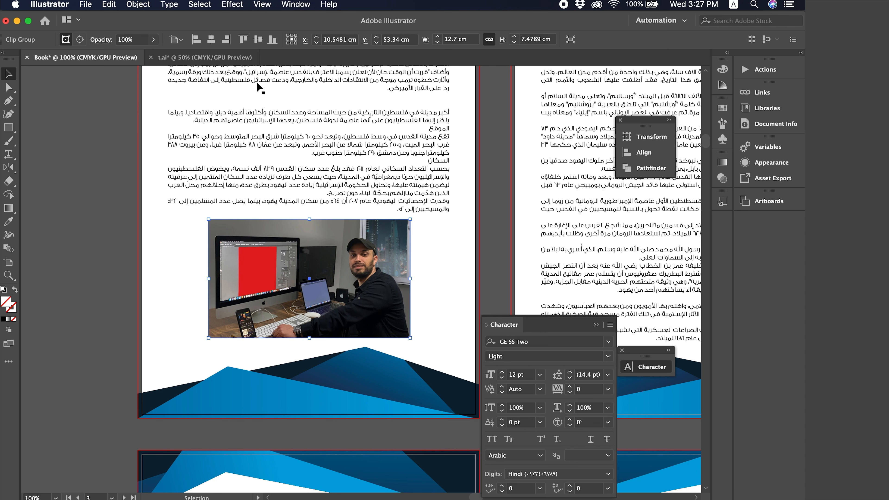
# Step: Deselect the photo and check the pages at 50% zoom with the panels hidden
pyautogui.click(125, 185)
pyautogui.press('Tab')
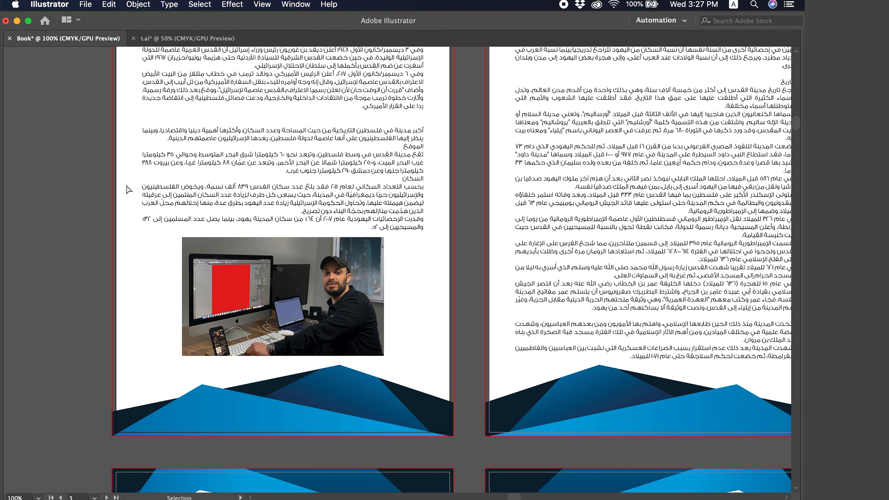
pyautogui.press('super+minus')
pyautogui.press('super+minus')
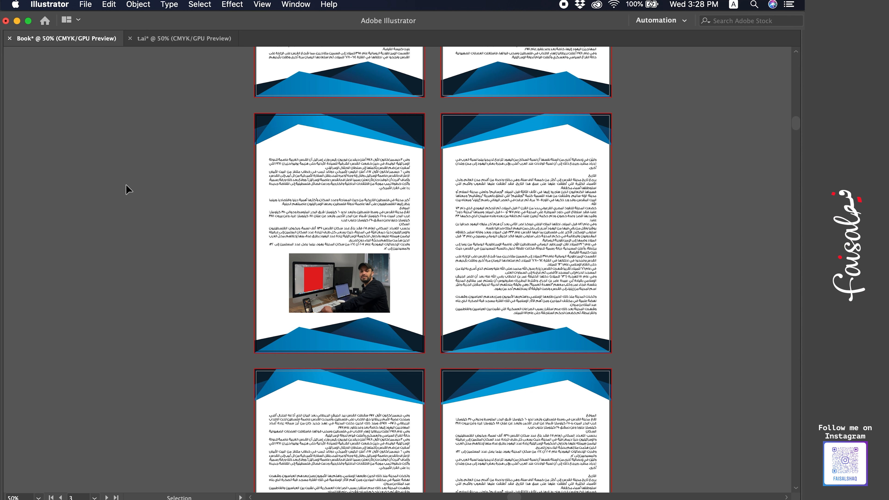
# Step: Show the hidden panels again, collapse the Character panel and bring the first pages of the book into view
pyautogui.press('Tab')
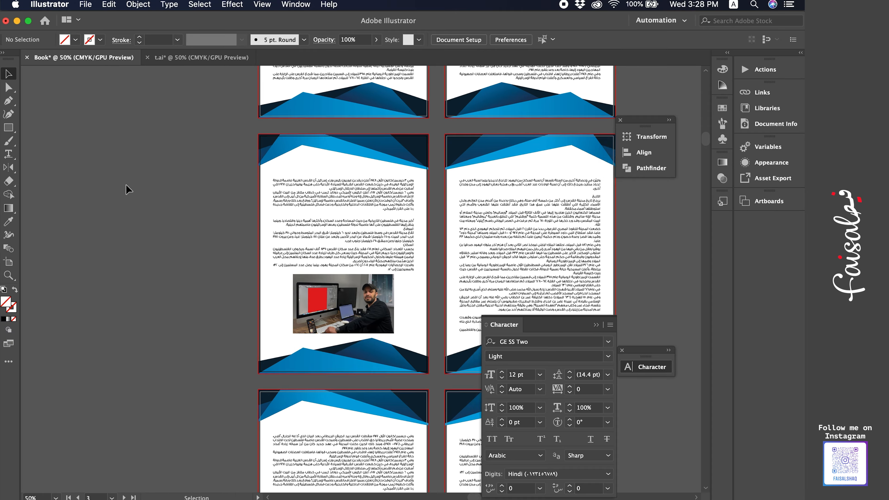
pyautogui.hscroll(3, 128, 189)
pyautogui.scroll(6, 128, 189)
pyautogui.scroll(2, 130, 190)
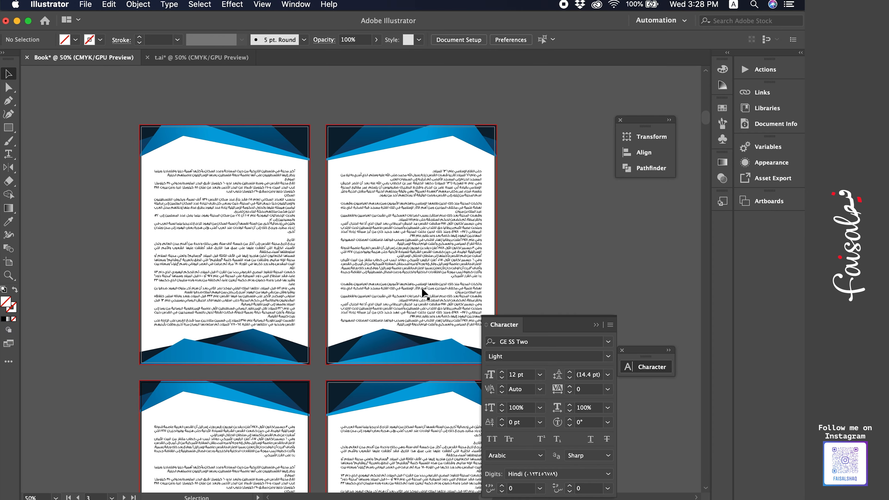
pyautogui.click(597, 326)
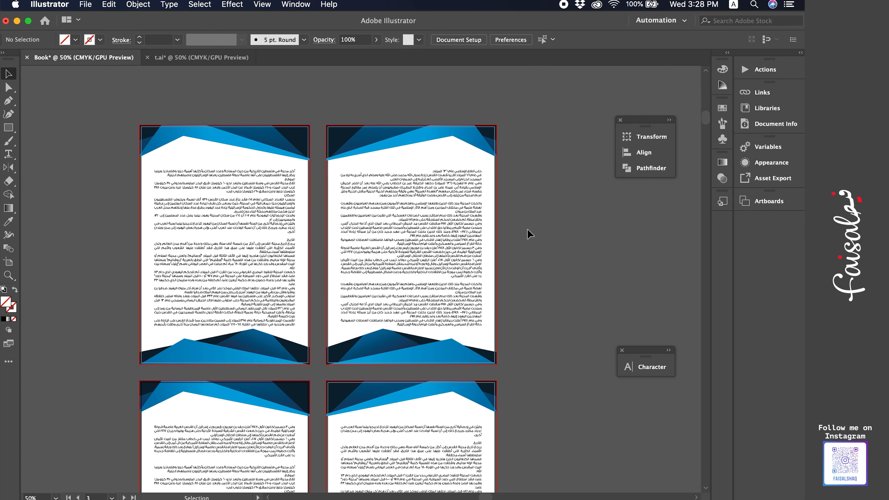
pyautogui.scroll(-2, 527, 228)
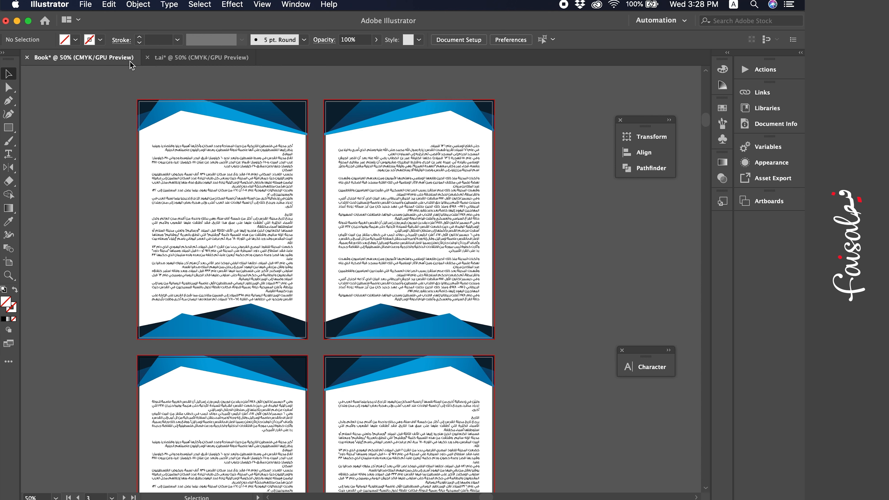
# Step: Start saving the book as Book.pdf in Adobe PDF format, including all artboards
pyautogui.click(86, 4)
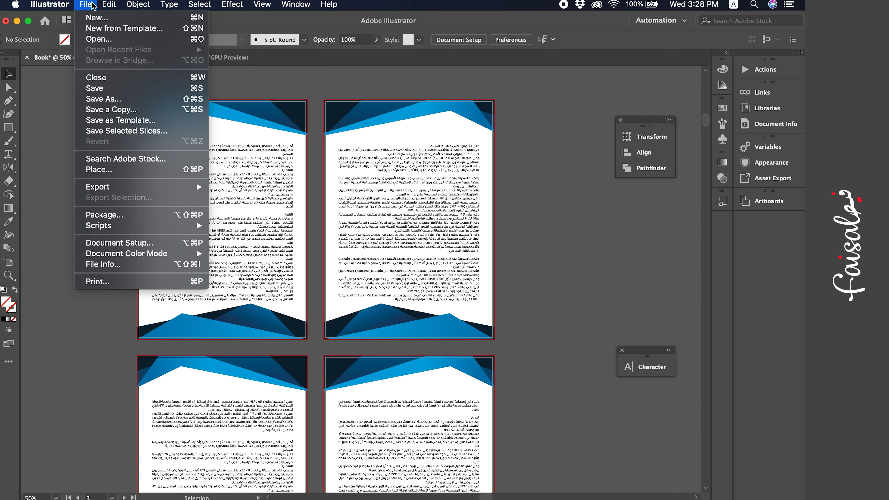
pyautogui.click(124, 99)
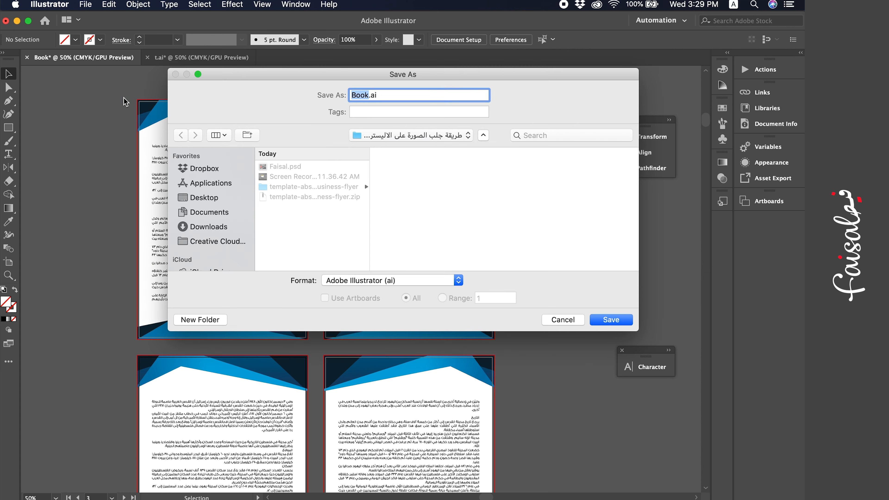
pyautogui.click(391, 284)
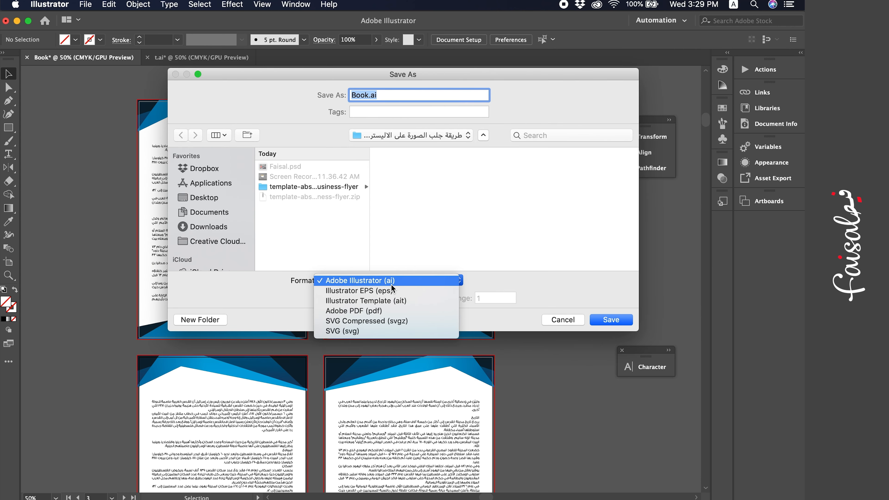
pyautogui.click(396, 311)
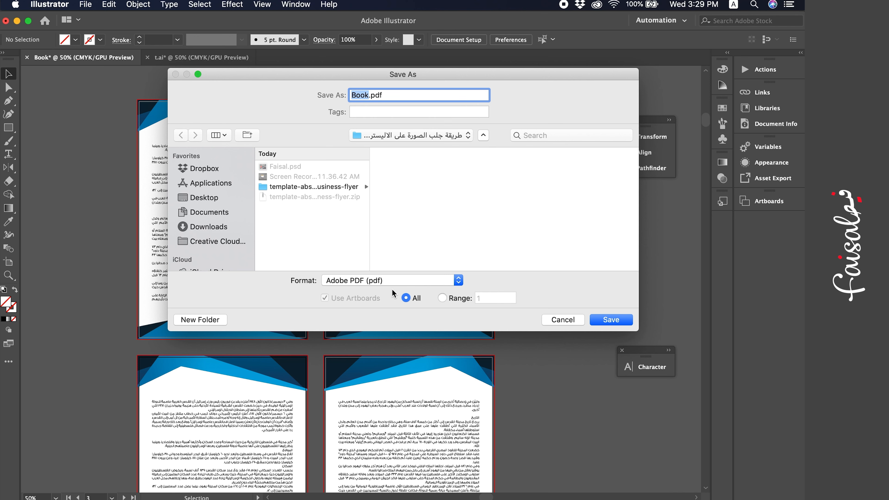
pyautogui.click(389, 281)
pyautogui.click(390, 282)
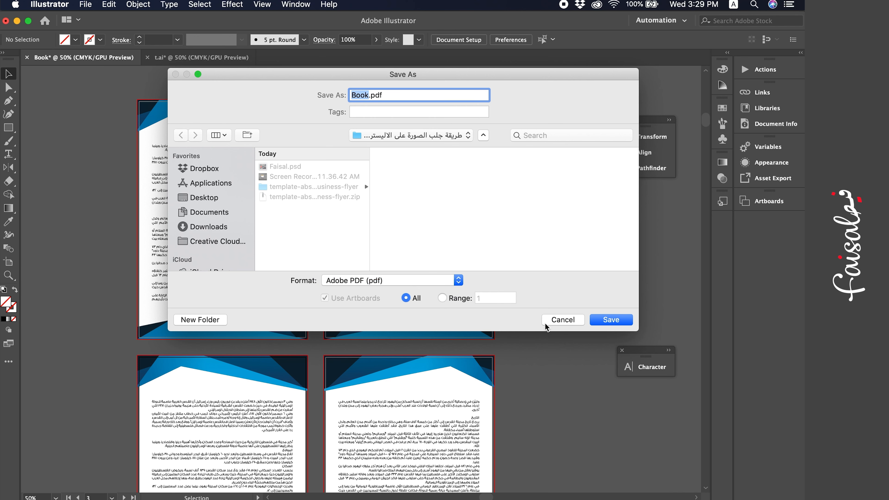
pyautogui.click(611, 320)
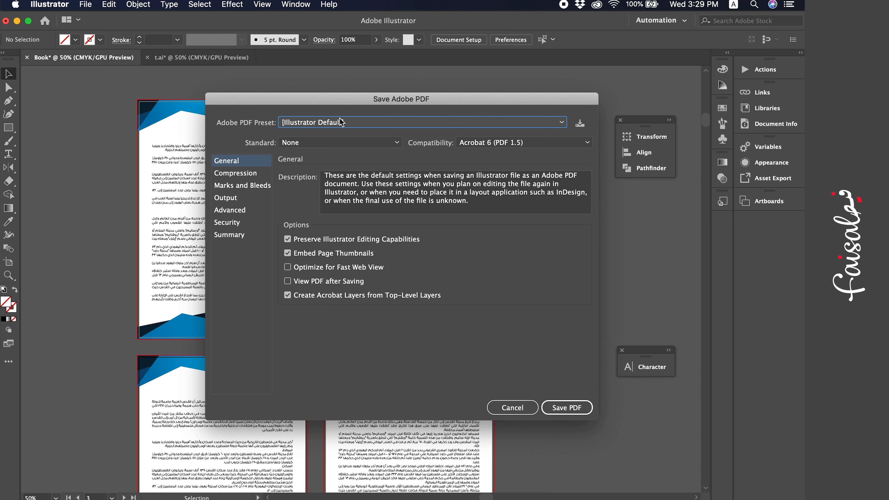
# Step: Try the Press Quality preset with 0.25 cm bleed on all four sides, and cancel the PDF save
pyautogui.moveTo(343, 99); pyautogui.dragTo(340, 65)
pyautogui.click(335, 88)
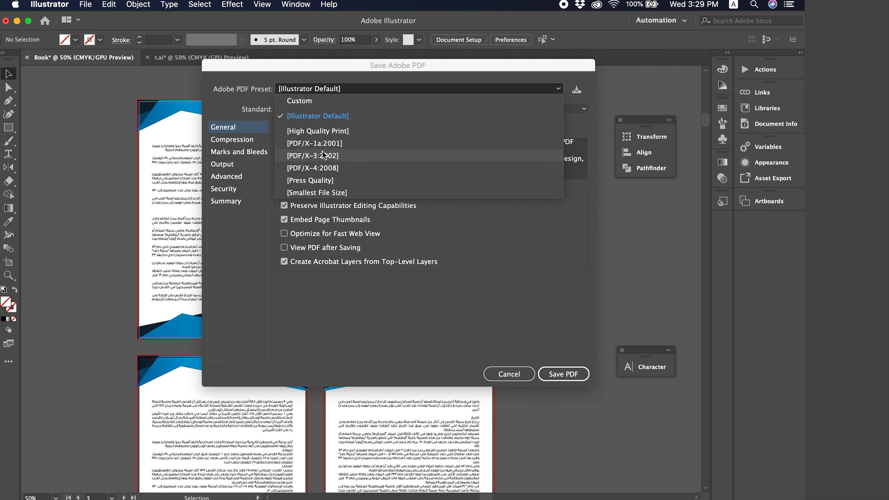
pyautogui.click(316, 180)
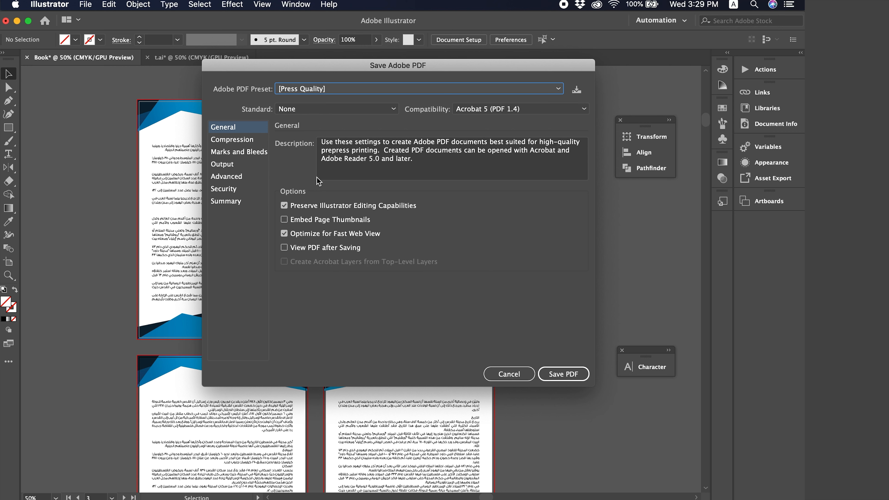
pyautogui.click(247, 154)
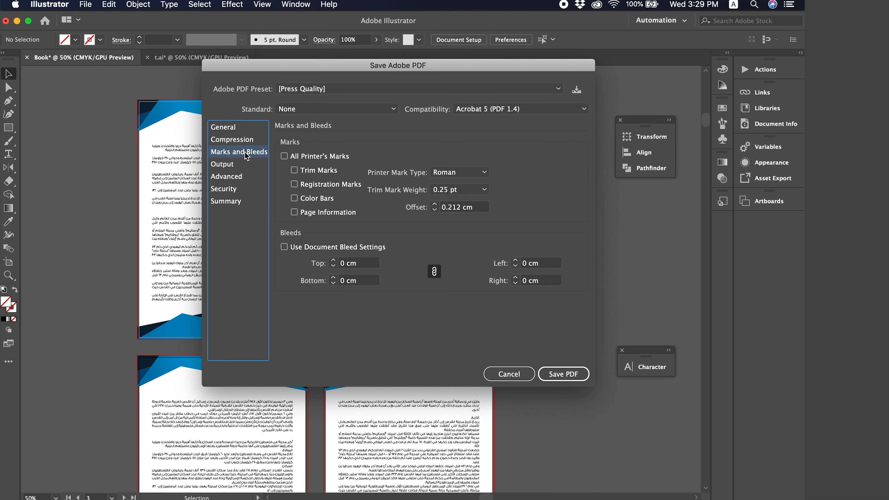
pyautogui.click(357, 265)
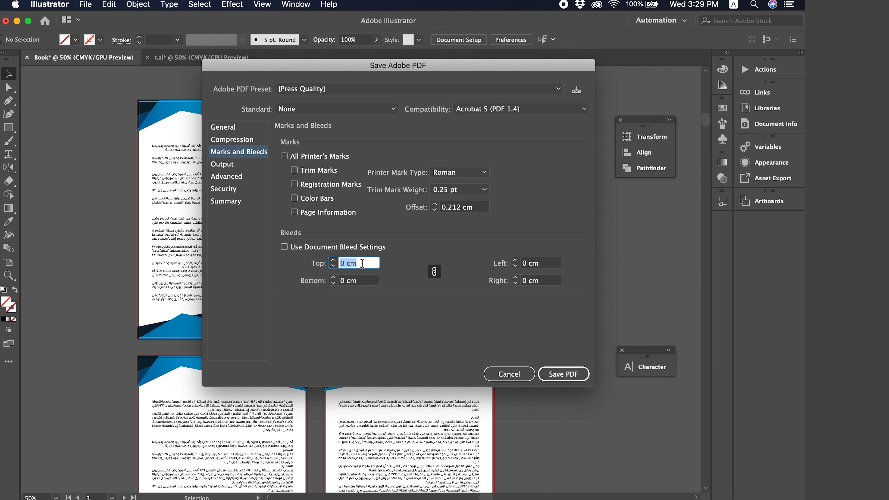
pyautogui.write('0.25')
pyautogui.press('Tab')
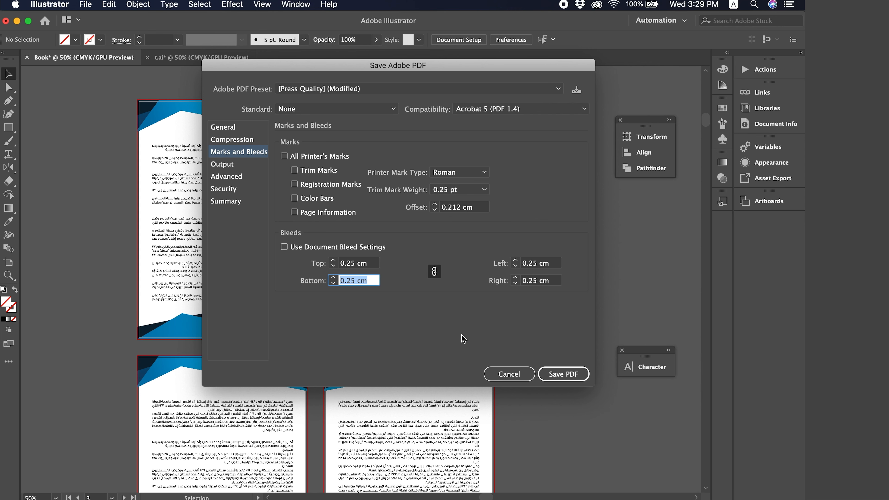
pyautogui.click(514, 373)
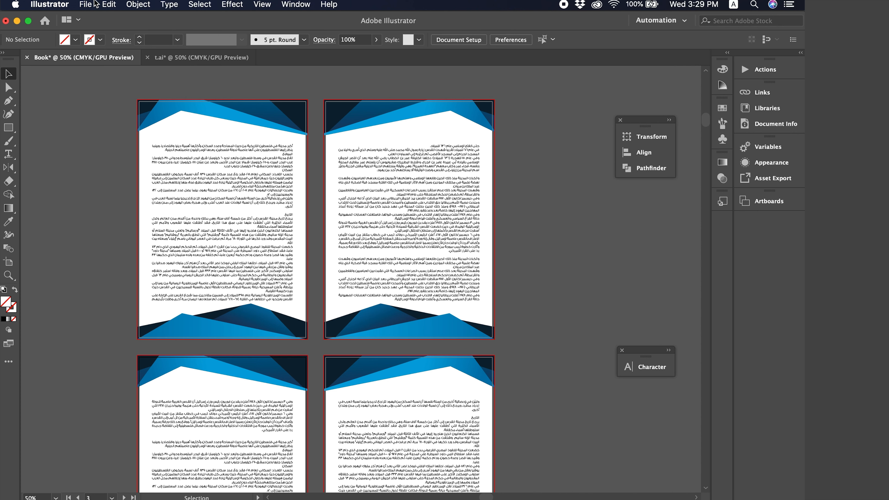
# Step: Reopen the Adobe PDF save options for Book.pdf with all artboards included
pyautogui.click(86, 4)
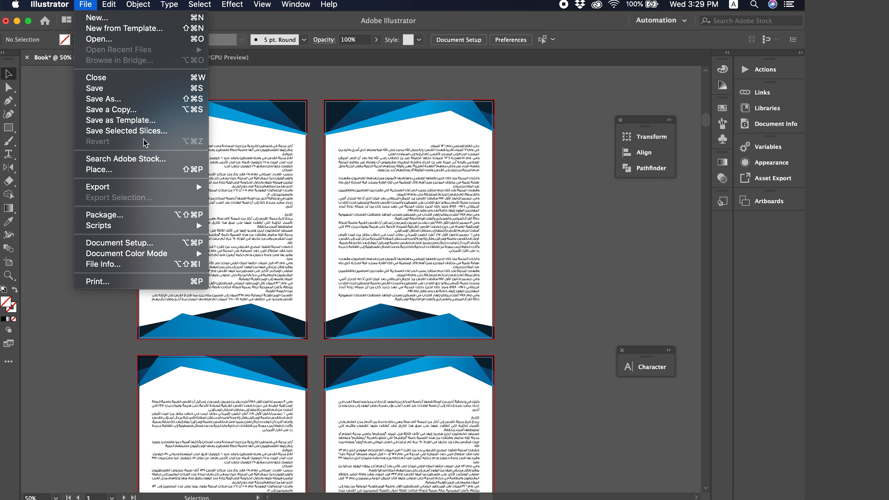
pyautogui.click(128, 102)
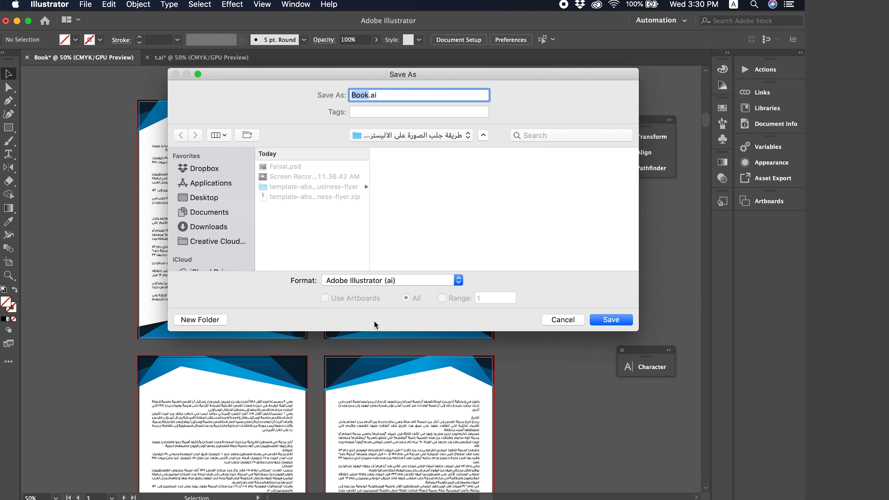
pyautogui.click(368, 284)
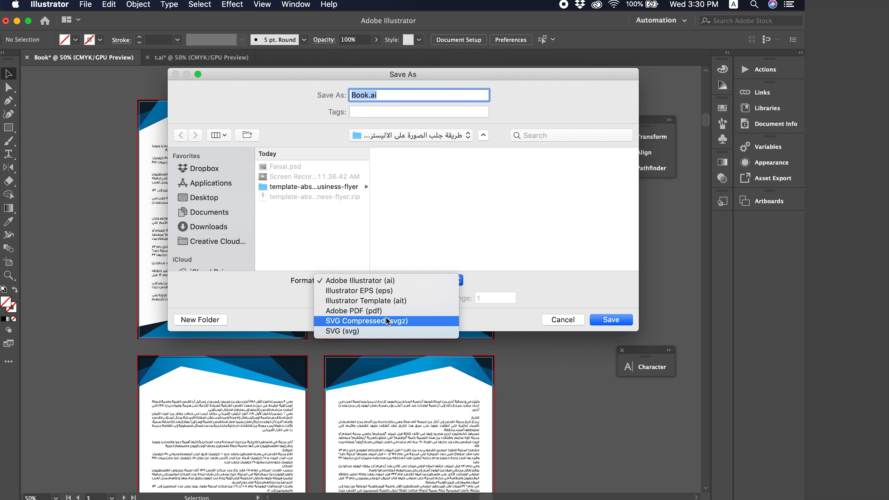
pyautogui.click(388, 310)
pyautogui.click(618, 322)
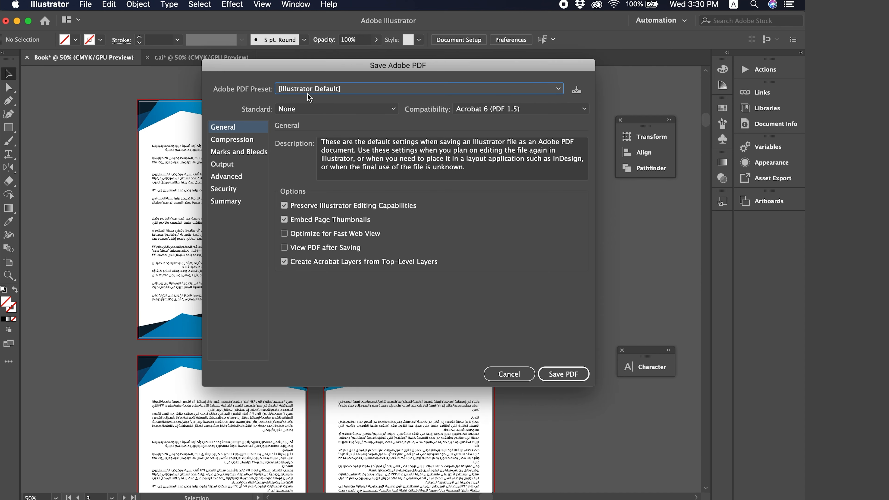
# Step: Try the Smallest File Size preset, review its marks and bleeds, compression and general settings, and cancel the save
pyautogui.click(308, 90)
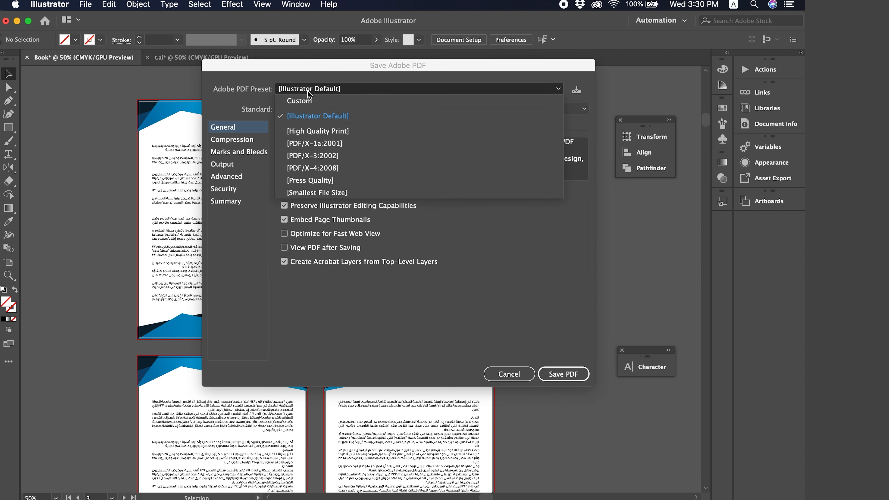
pyautogui.click(354, 195)
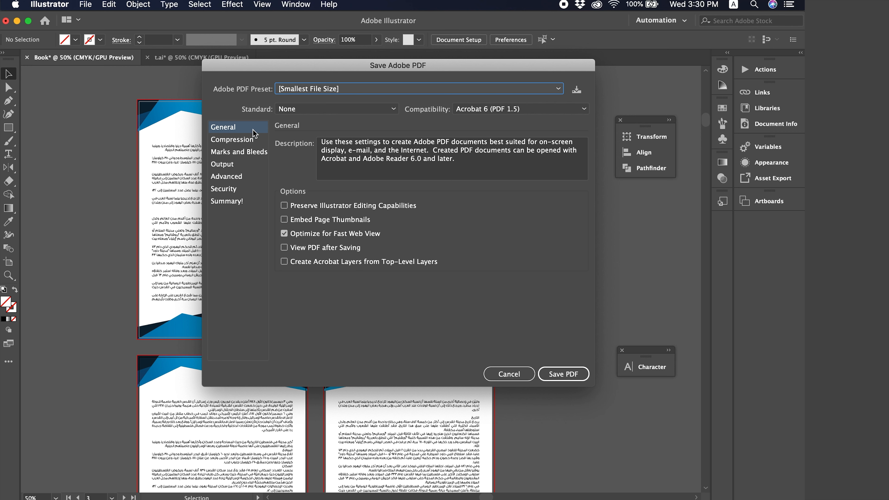
pyautogui.click(237, 148)
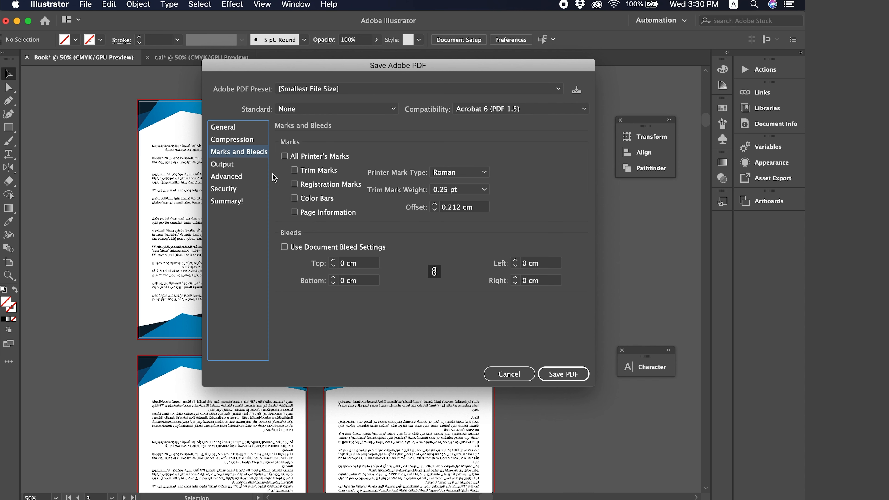
pyautogui.click(246, 140)
pyautogui.click(245, 130)
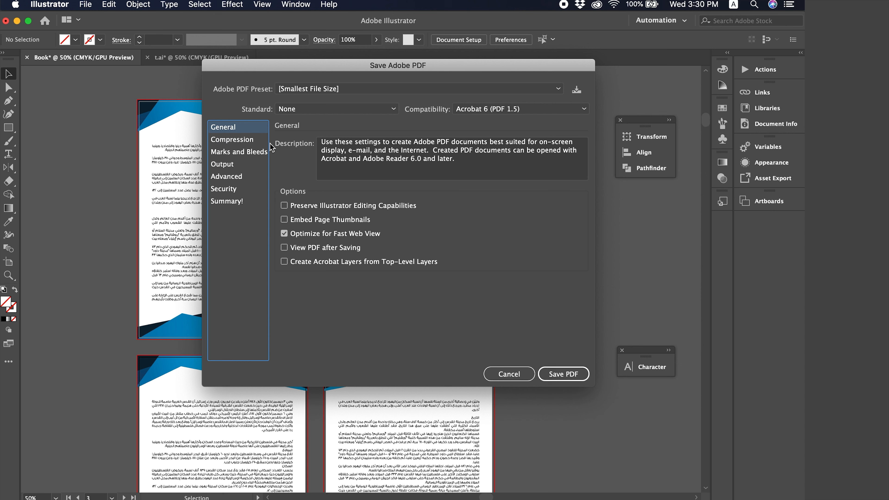
pyautogui.click(530, 375)
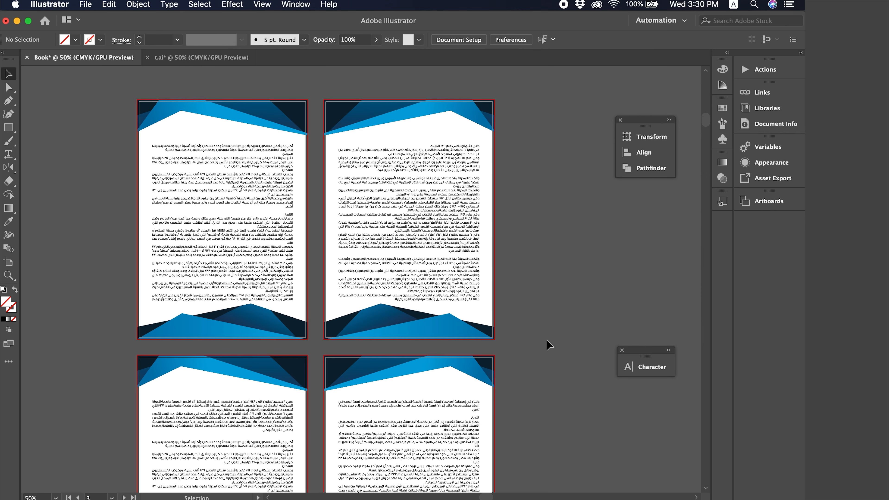